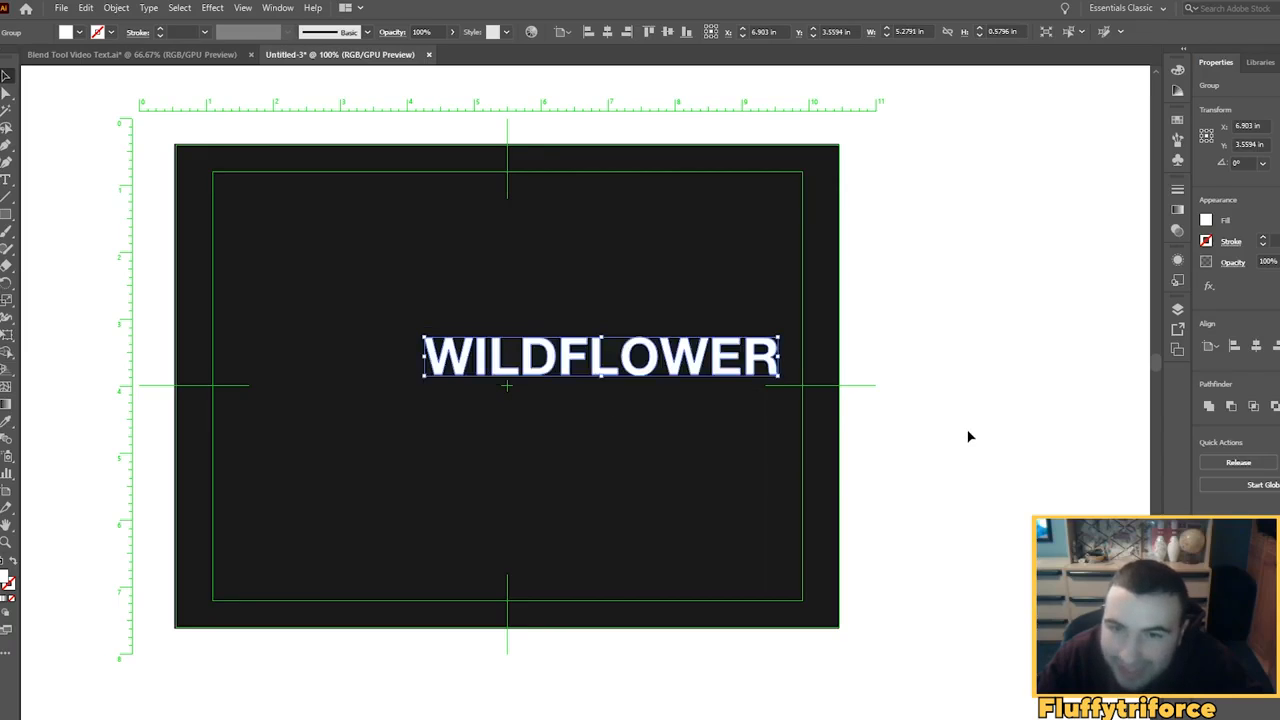
Step: Move the WILDFLOWER text below the artboard's centre and place two horizontally staggered copies beneath it
click(634, 408)
drag(553, 370, 458, 440)
click(914, 449)
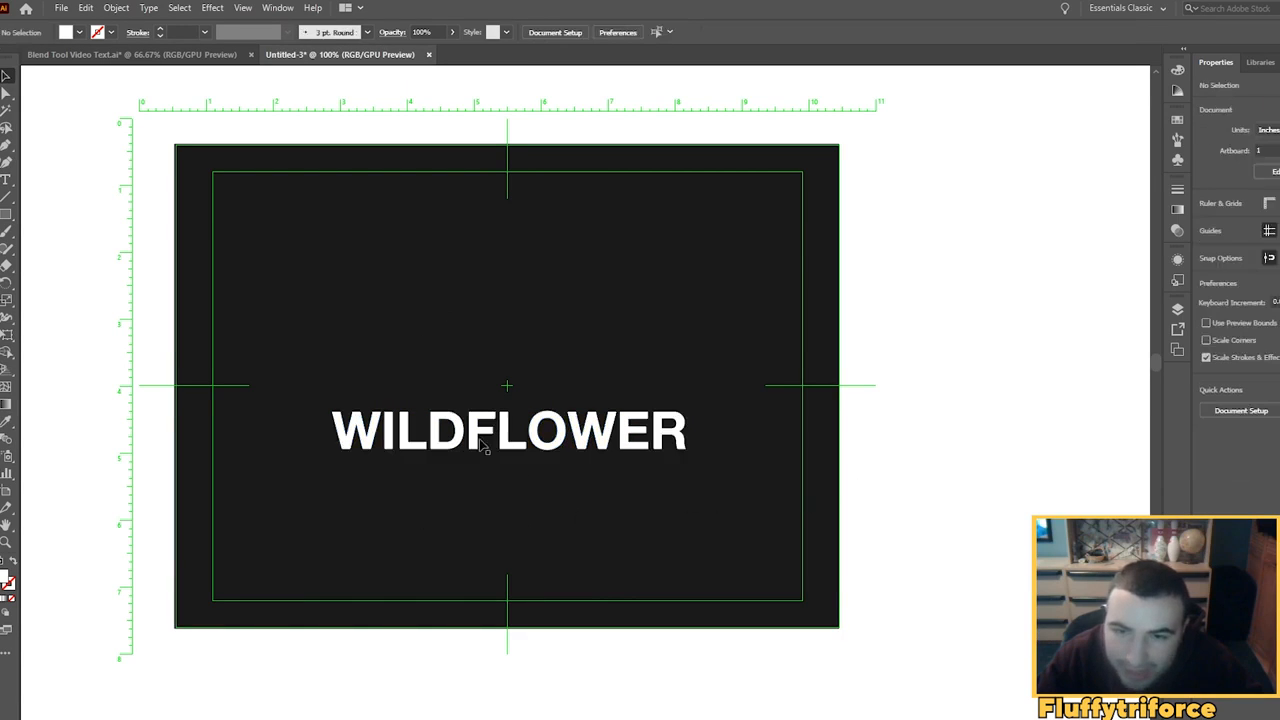
drag(476, 437, 514, 543)
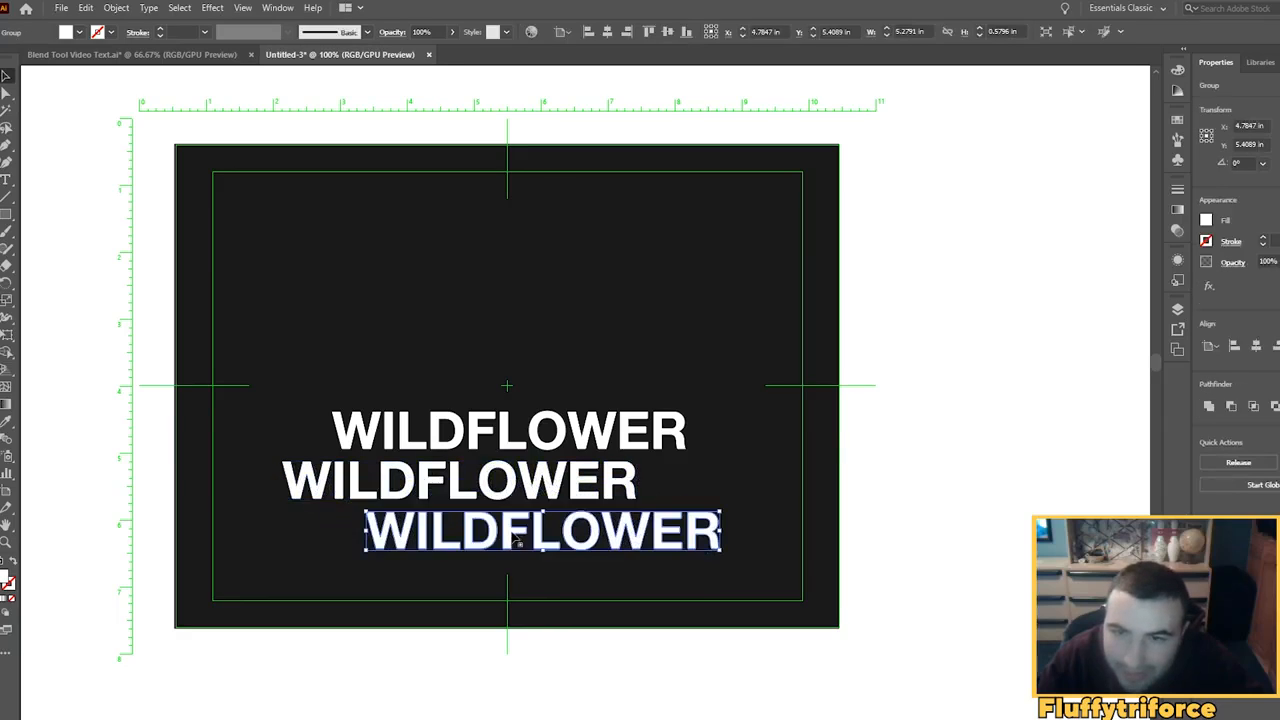
click(919, 403)
Step: Bring the middle WILDFLOWER copy to the front, then bring the uppermost one to the front above it
click(606, 487)
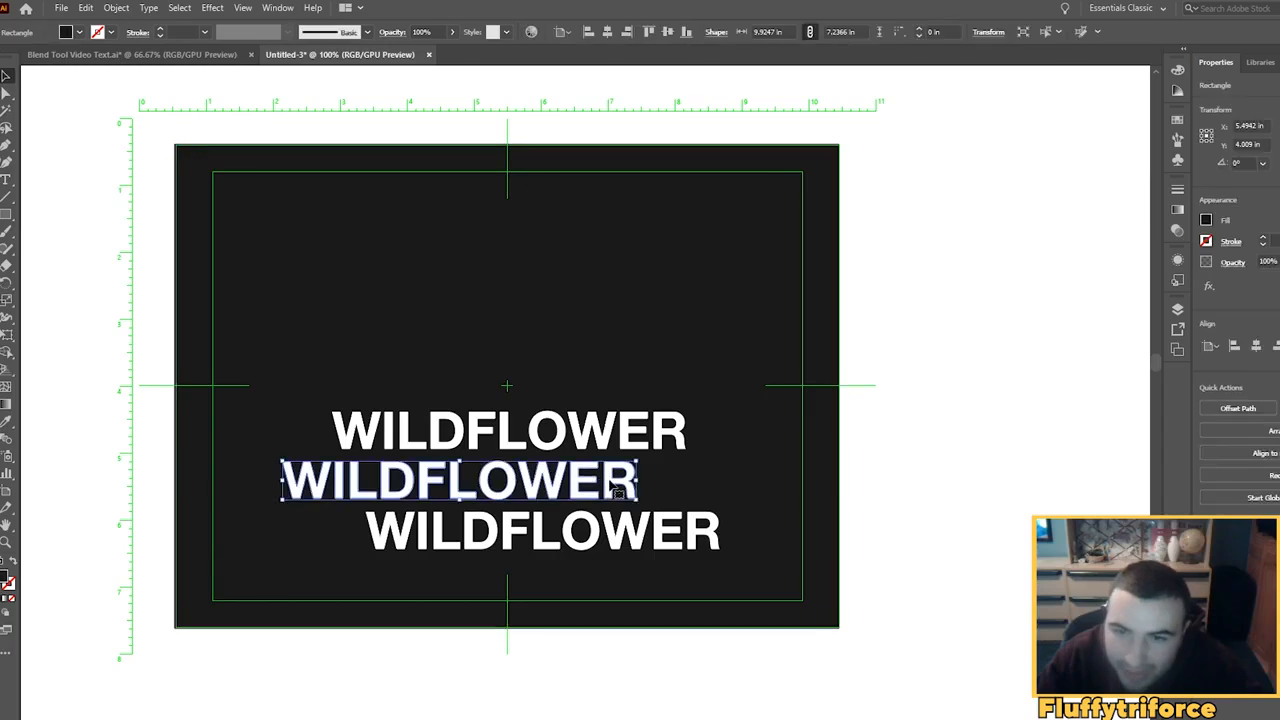
right_click(609, 481)
mouse_move(675, 661)
click(803, 661)
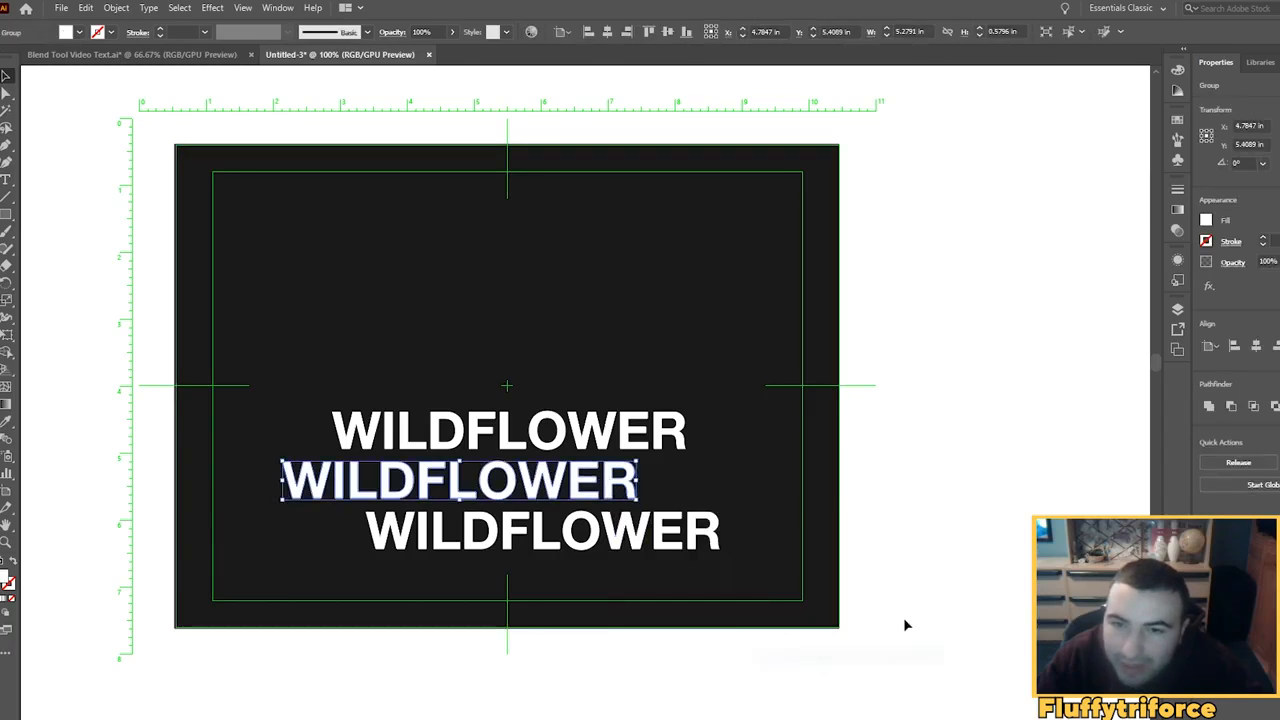
click(949, 586)
right_click(622, 437)
mouse_move(745, 606)
click(797, 610)
click(952, 546)
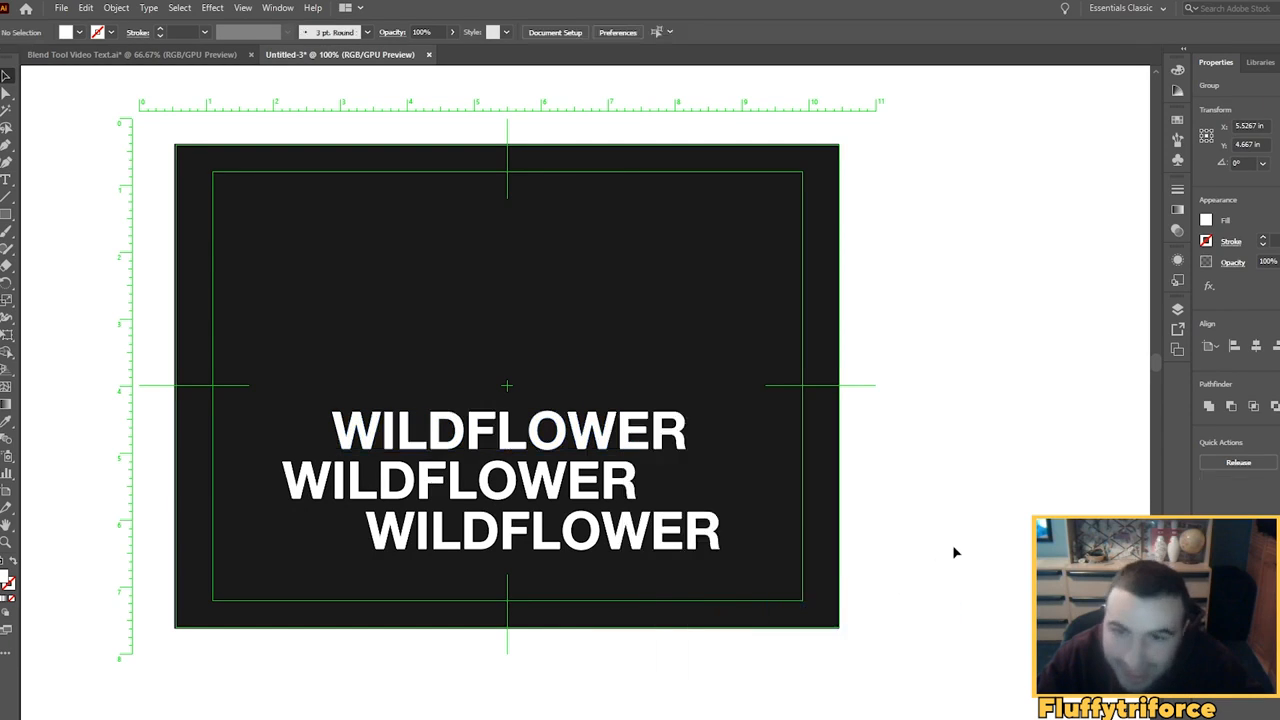
Step: Fill the uppermost WILDFLOWER text with a light pink
click(476, 442)
double_click(7, 581)
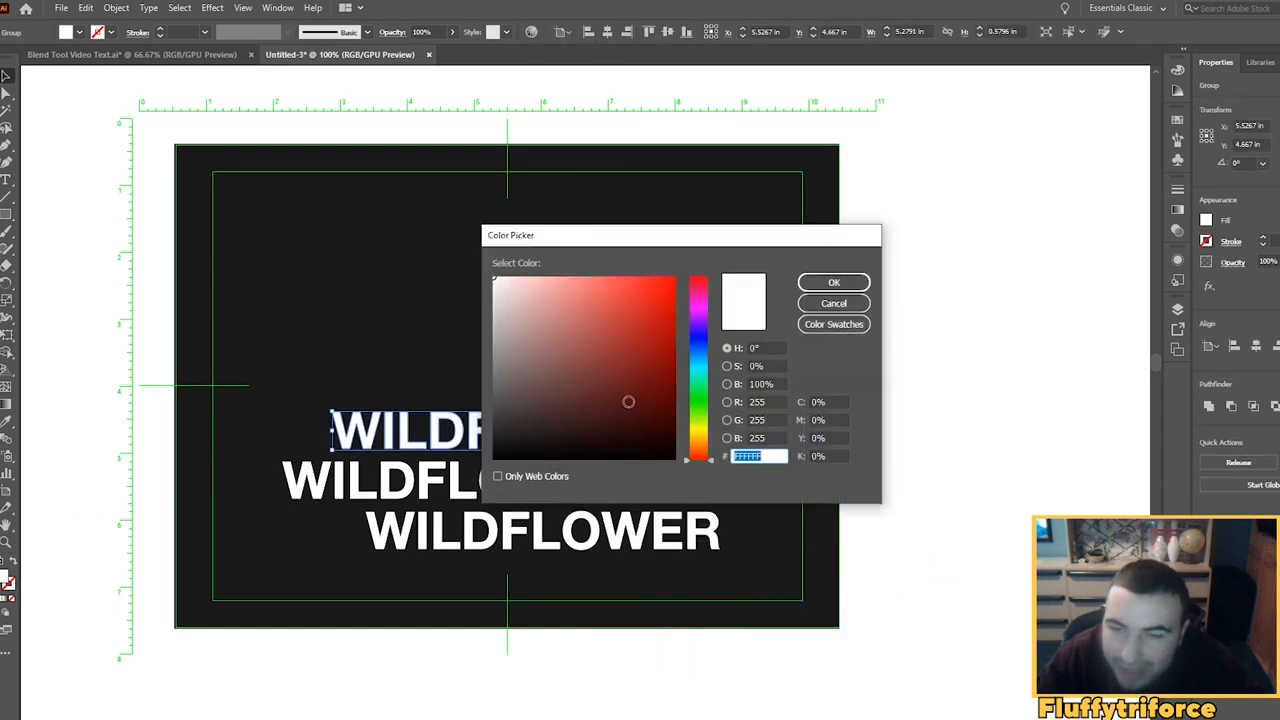
drag(550, 293, 560, 271)
click(826, 284)
click(829, 393)
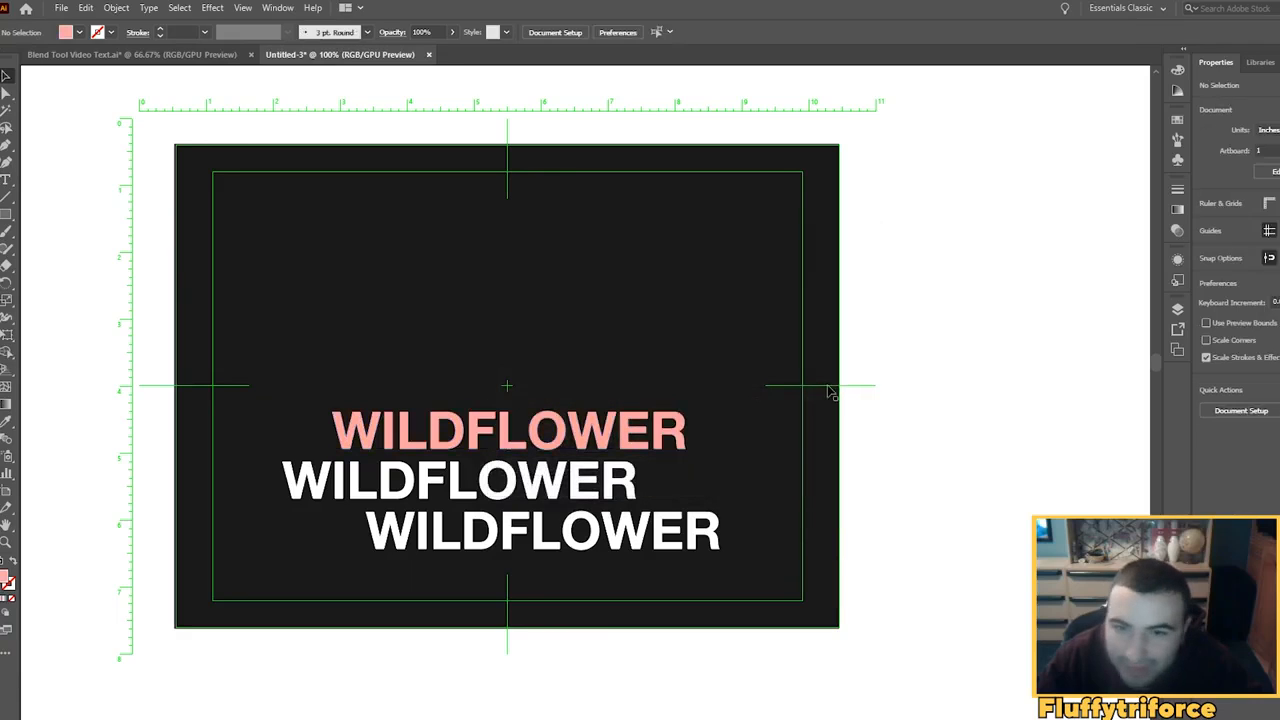
Step: Fill the middle WILDFLOWER text with a pale yellow
click(357, 498)
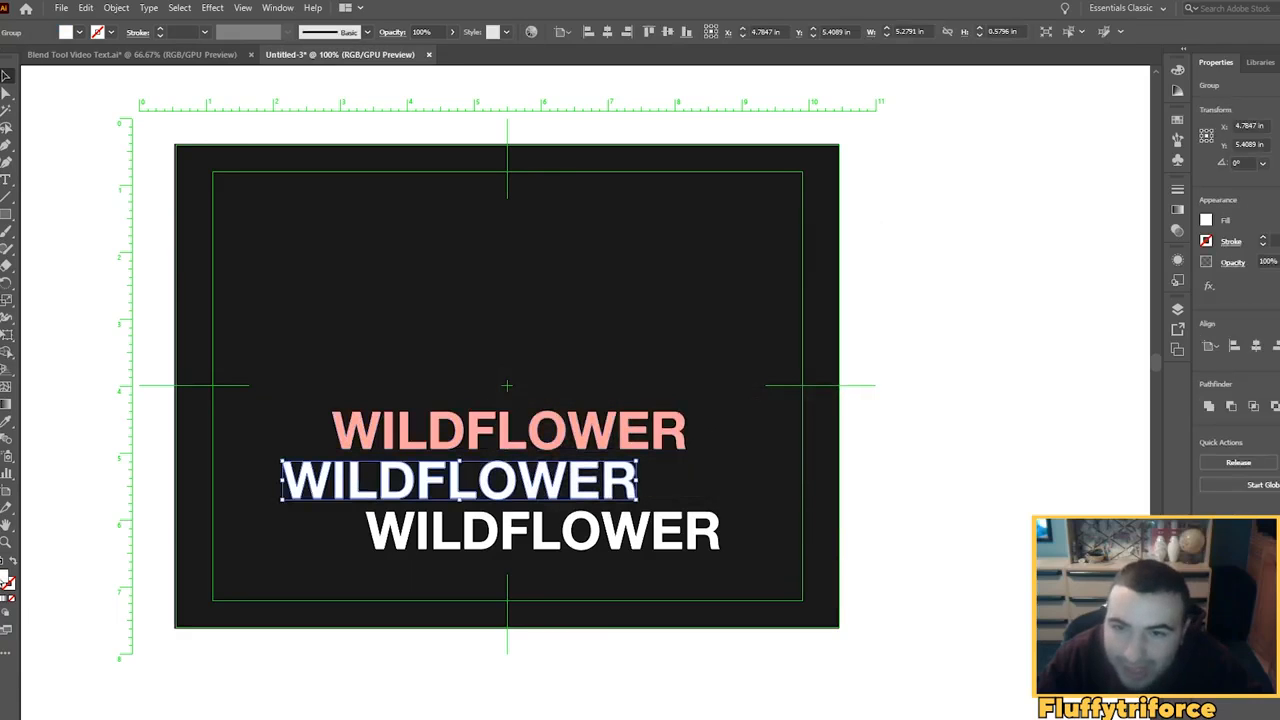
double_click(5, 578)
click(700, 434)
drag(585, 357, 557, 277)
click(833, 282)
click(825, 431)
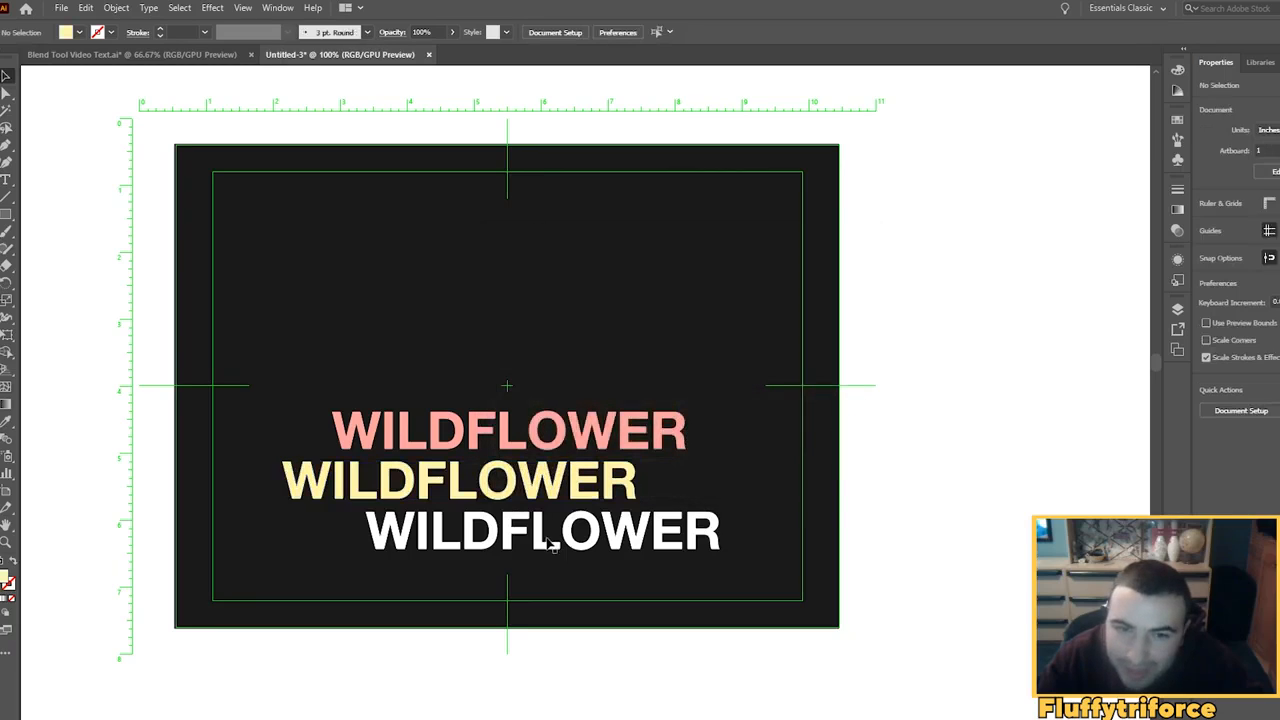
Step: Fill the lowest WILDFLOWER text with a pale green, using a hue of 93°
click(578, 545)
double_click(5, 578)
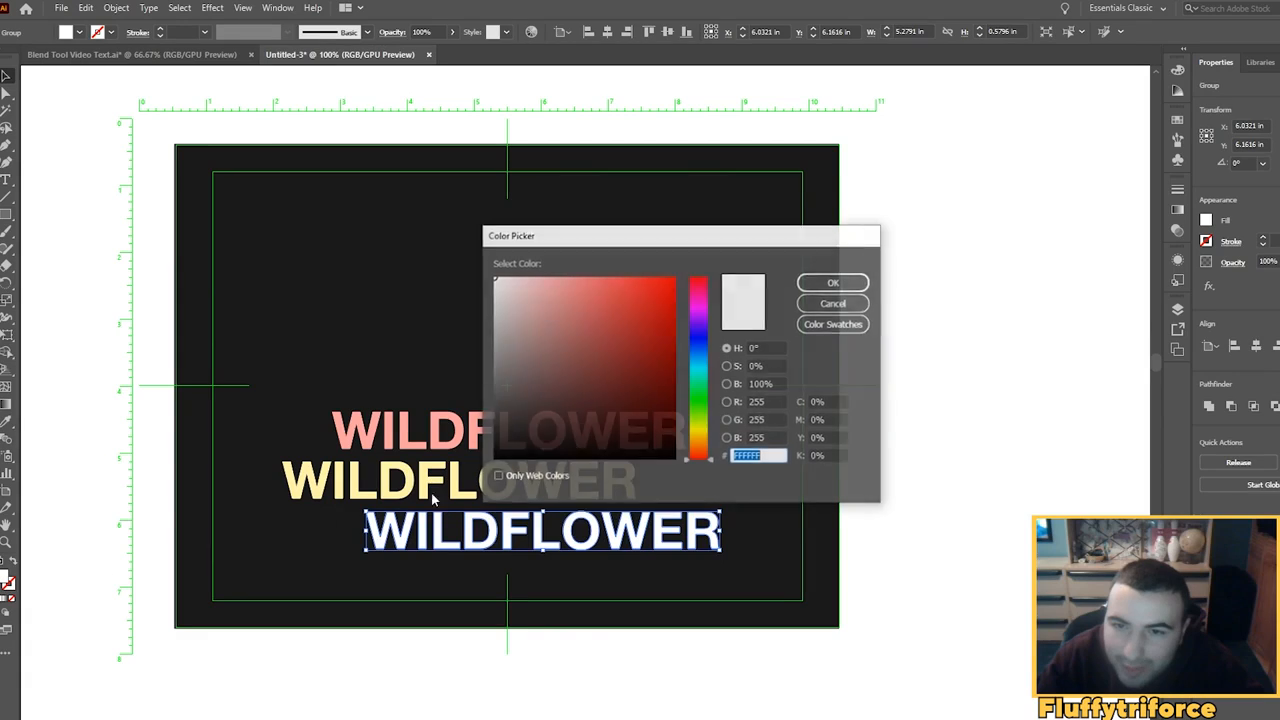
click(699, 424)
click(701, 412)
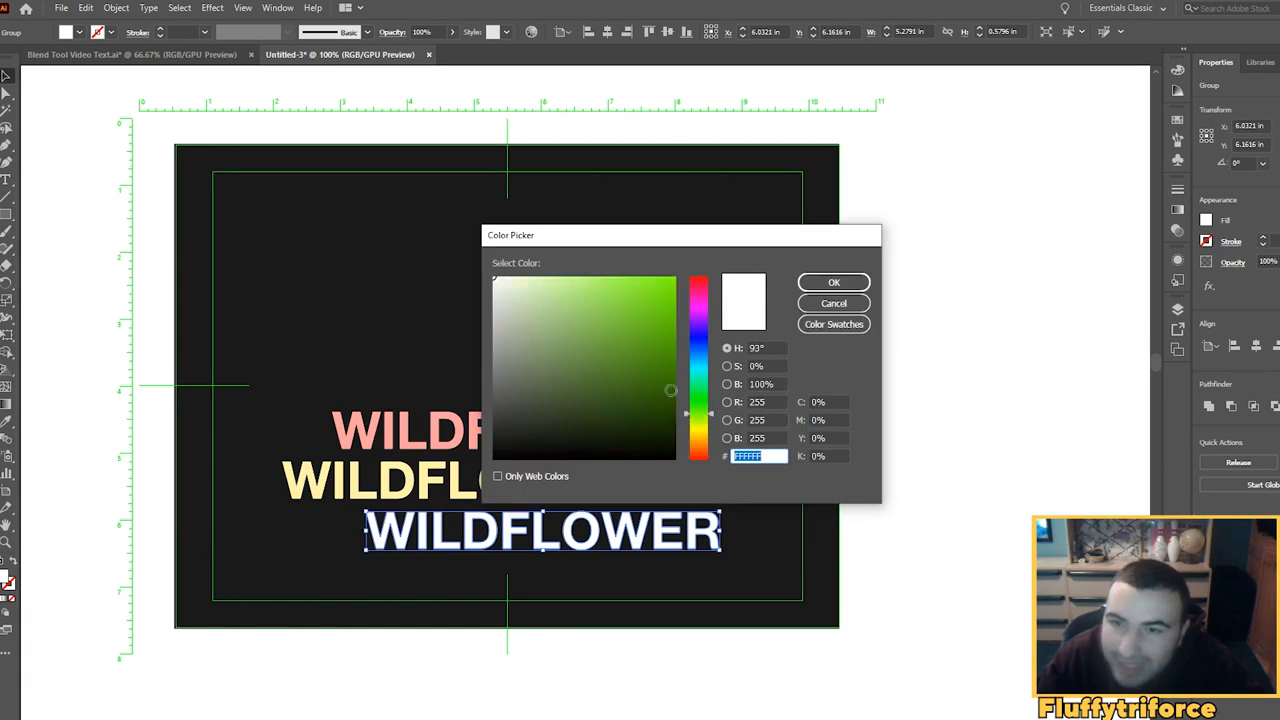
click(559, 279)
click(833, 282)
click(897, 356)
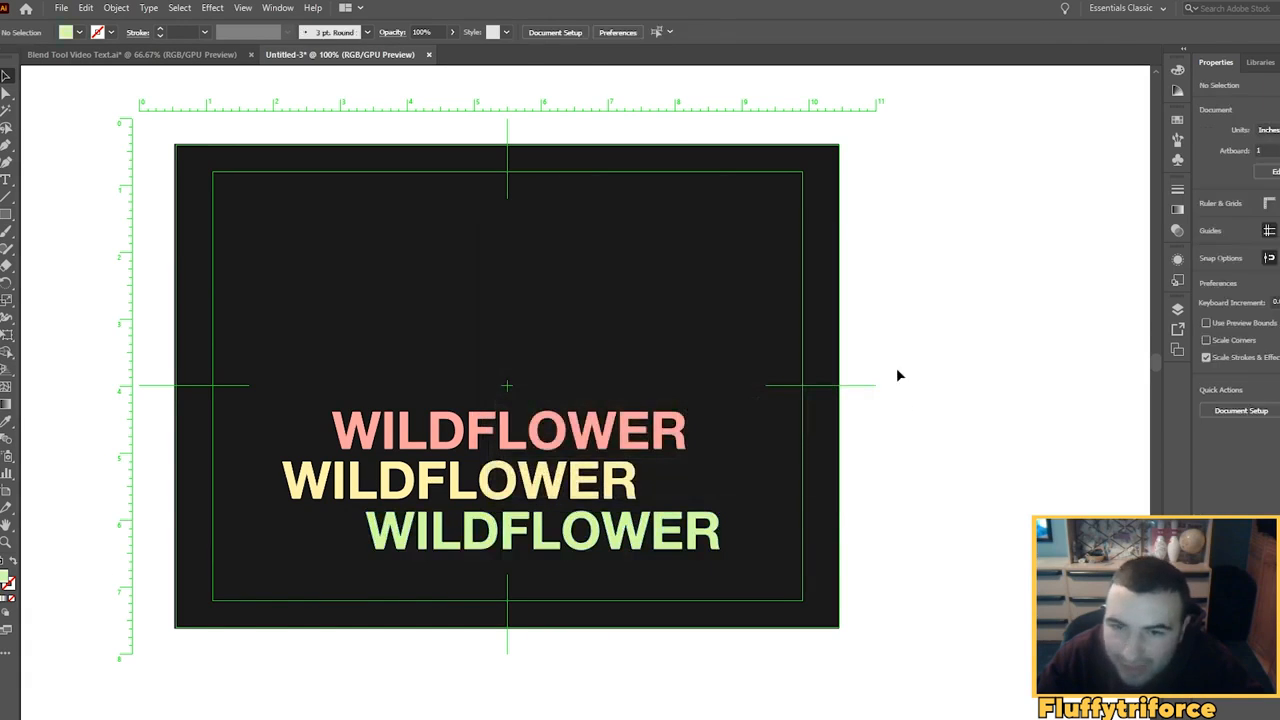
Step: Blend the three WILDFLOWER texts in order from green through yellow to pink
click(497, 545)
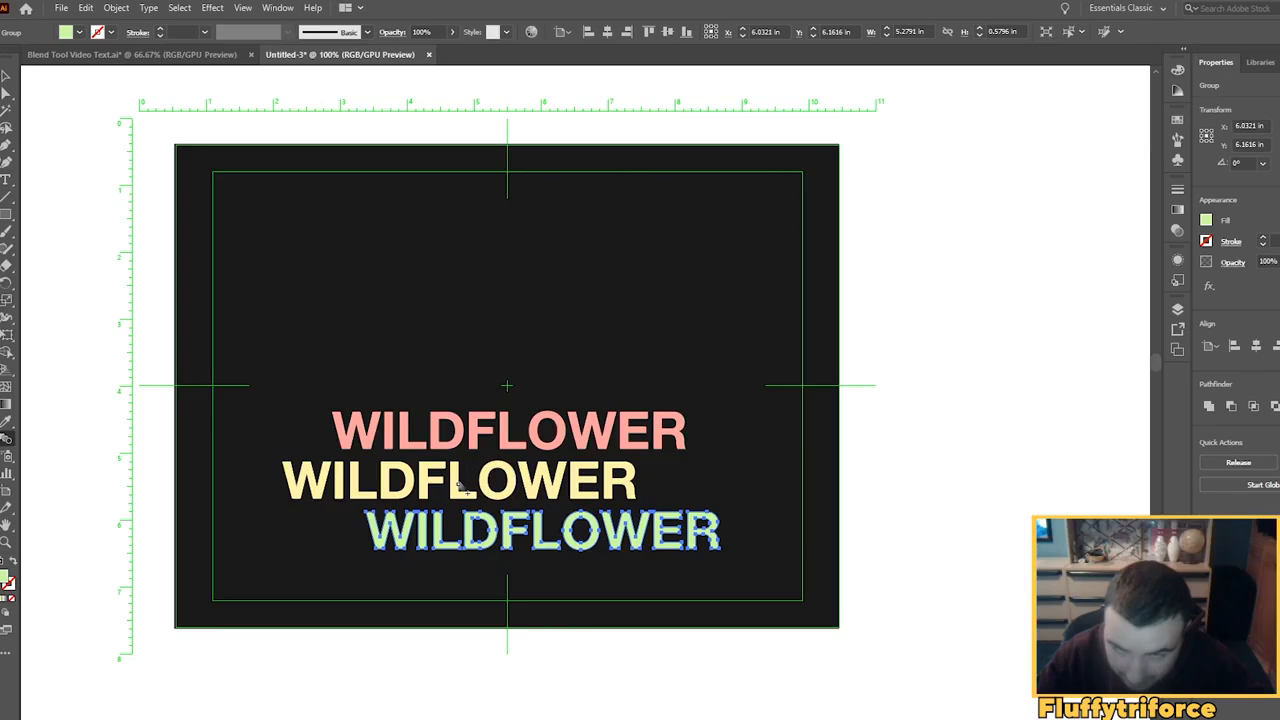
click(459, 486)
click(460, 441)
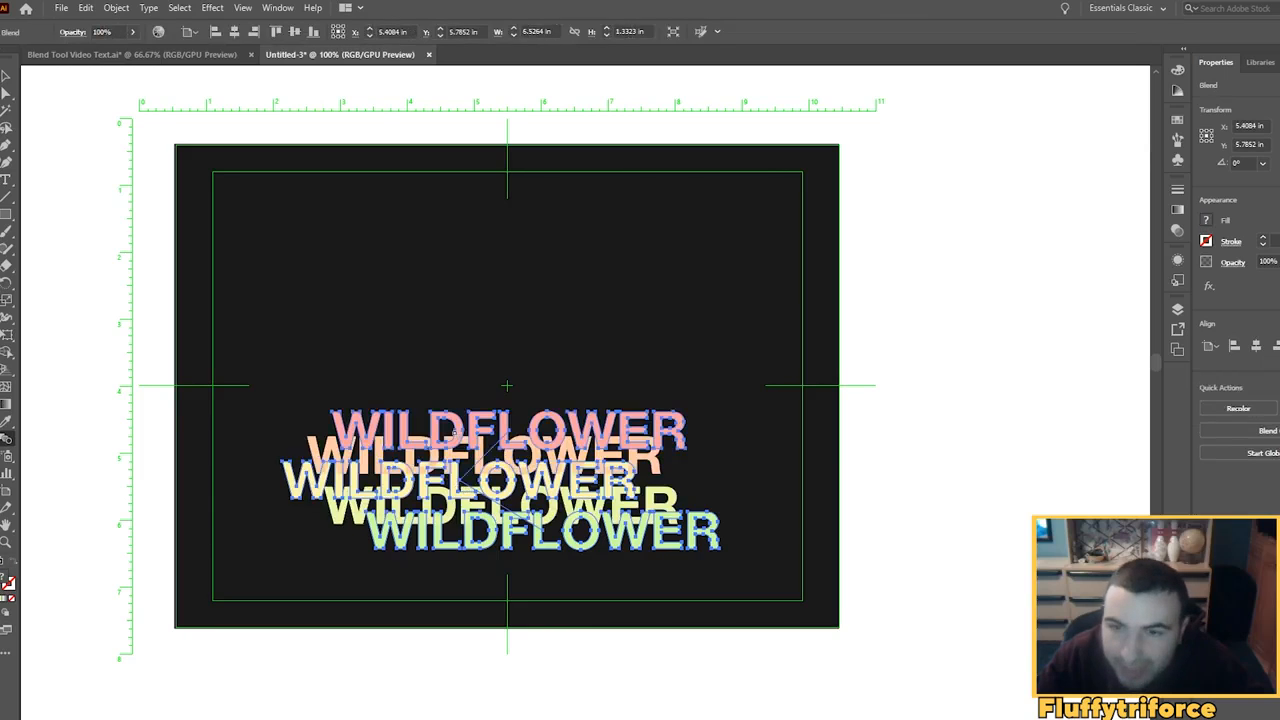
key(v)
click(900, 474)
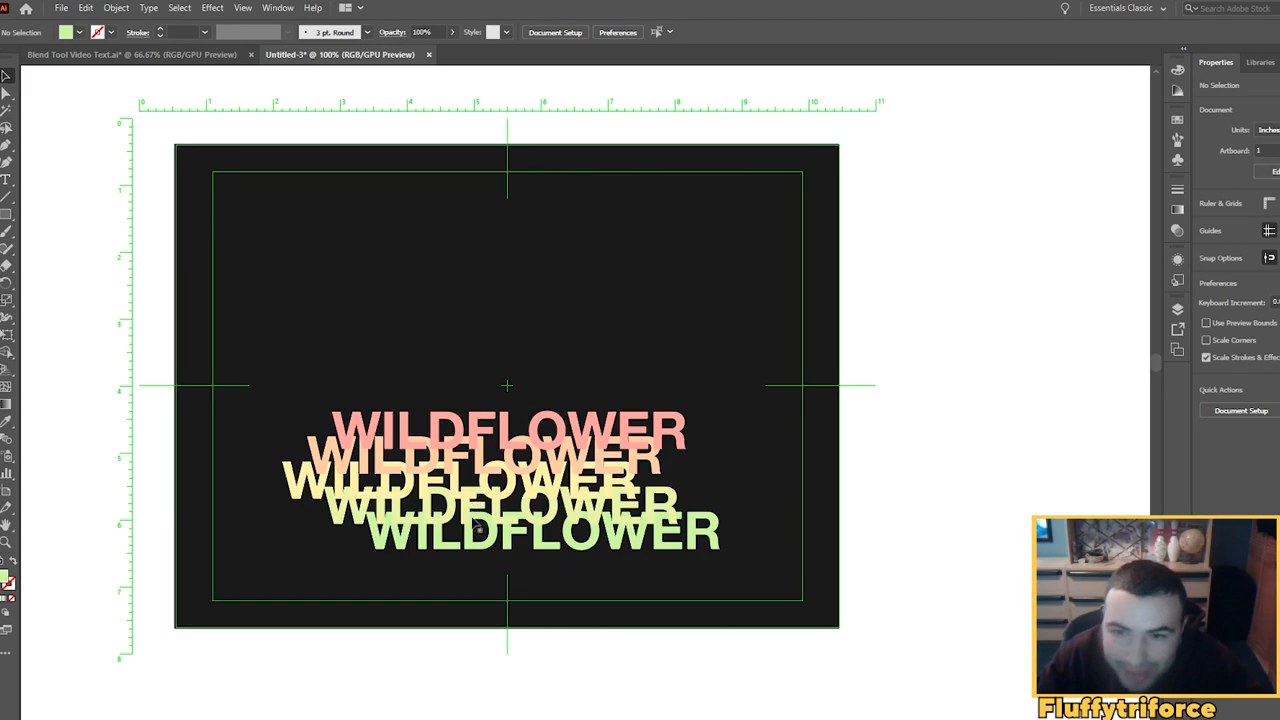
Step: Set the blend's spacing to Specified Steps with 100 steps, with the preview on
click(420, 536)
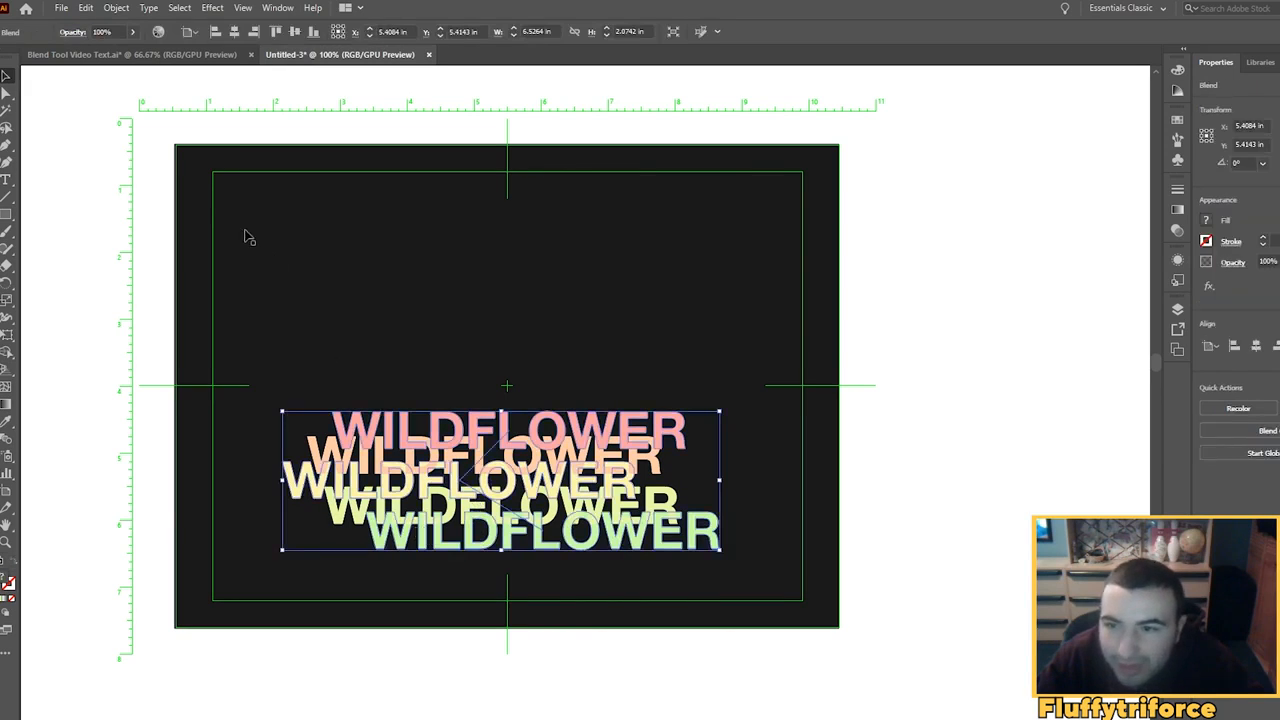
click(1267, 431)
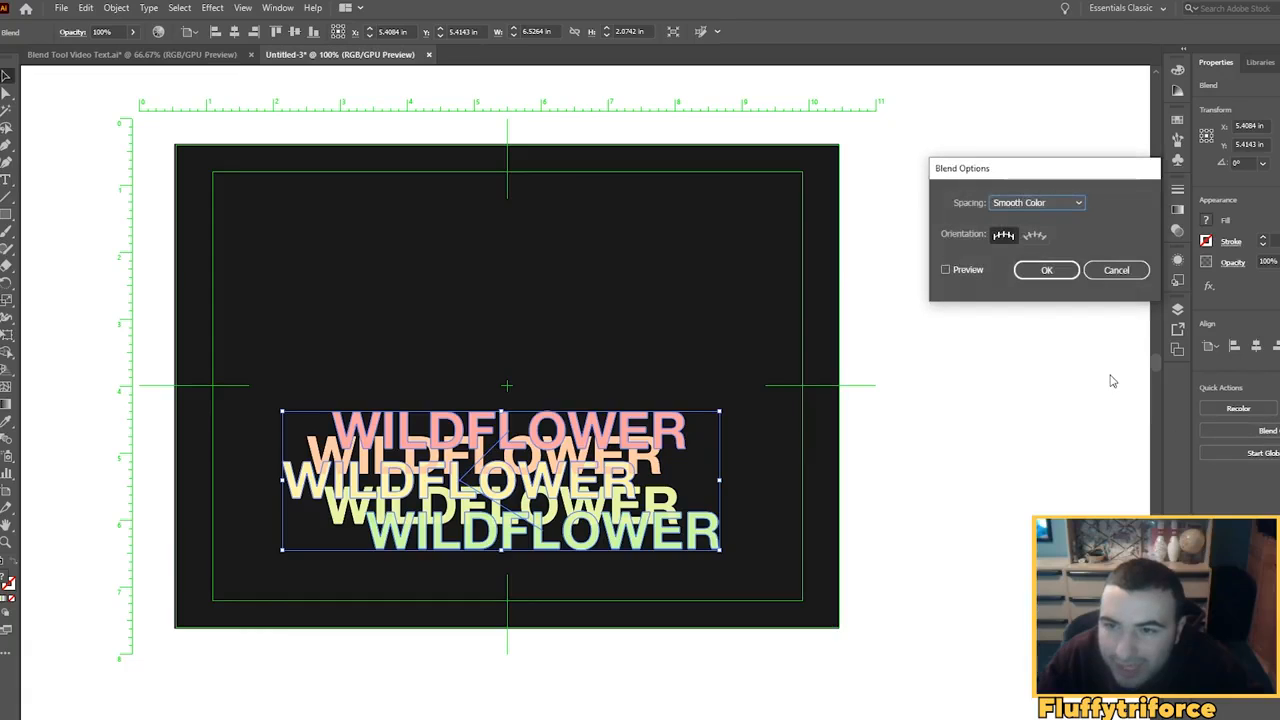
click(1038, 203)
click(1036, 234)
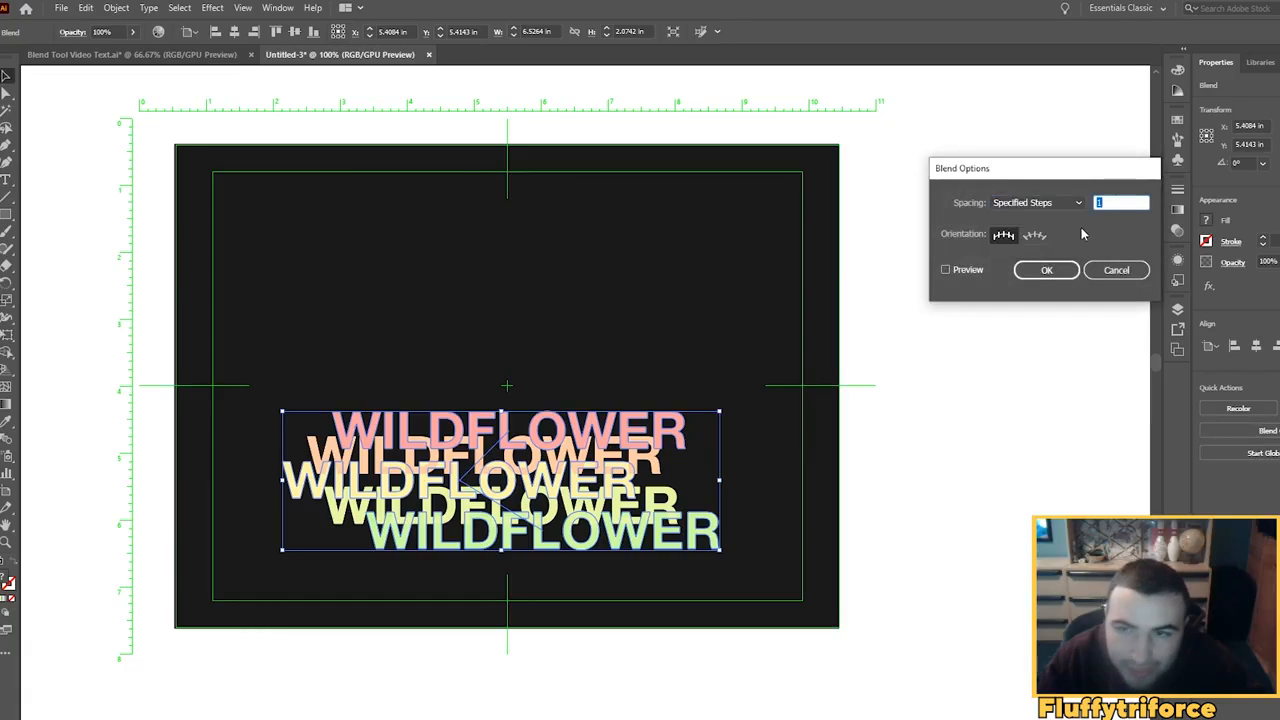
text(100)
click(968, 271)
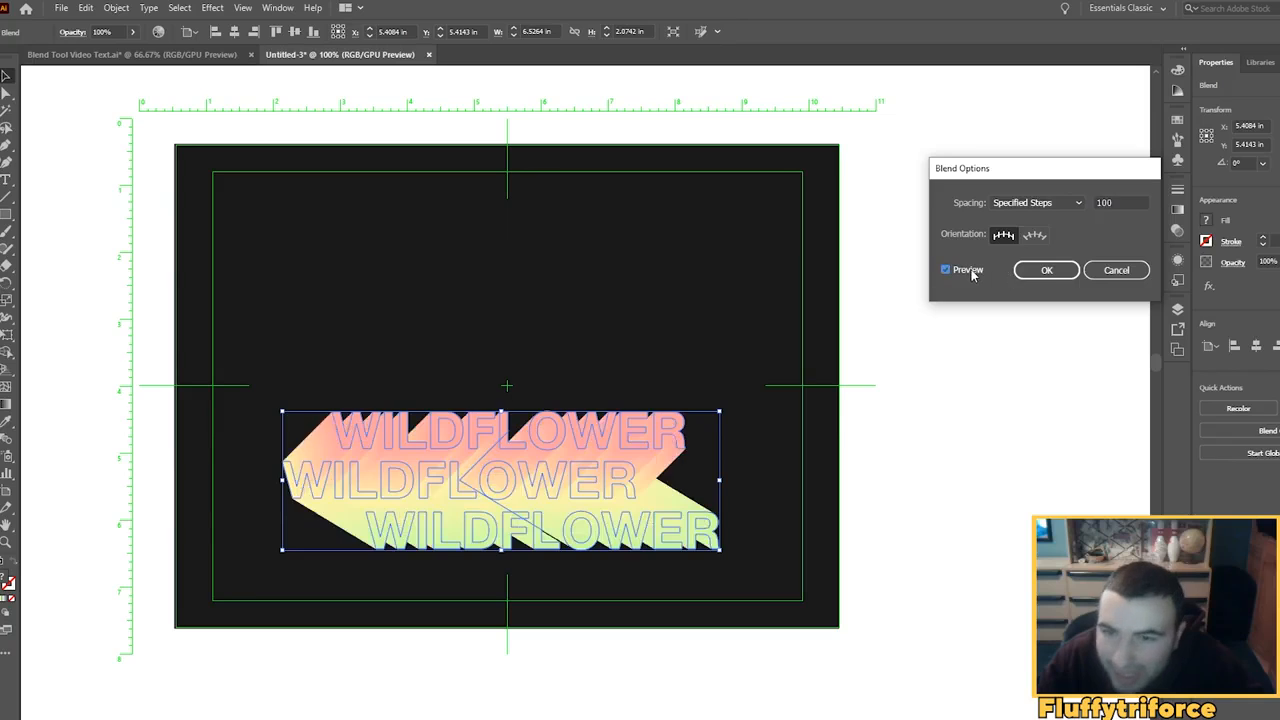
click(1046, 270)
click(970, 320)
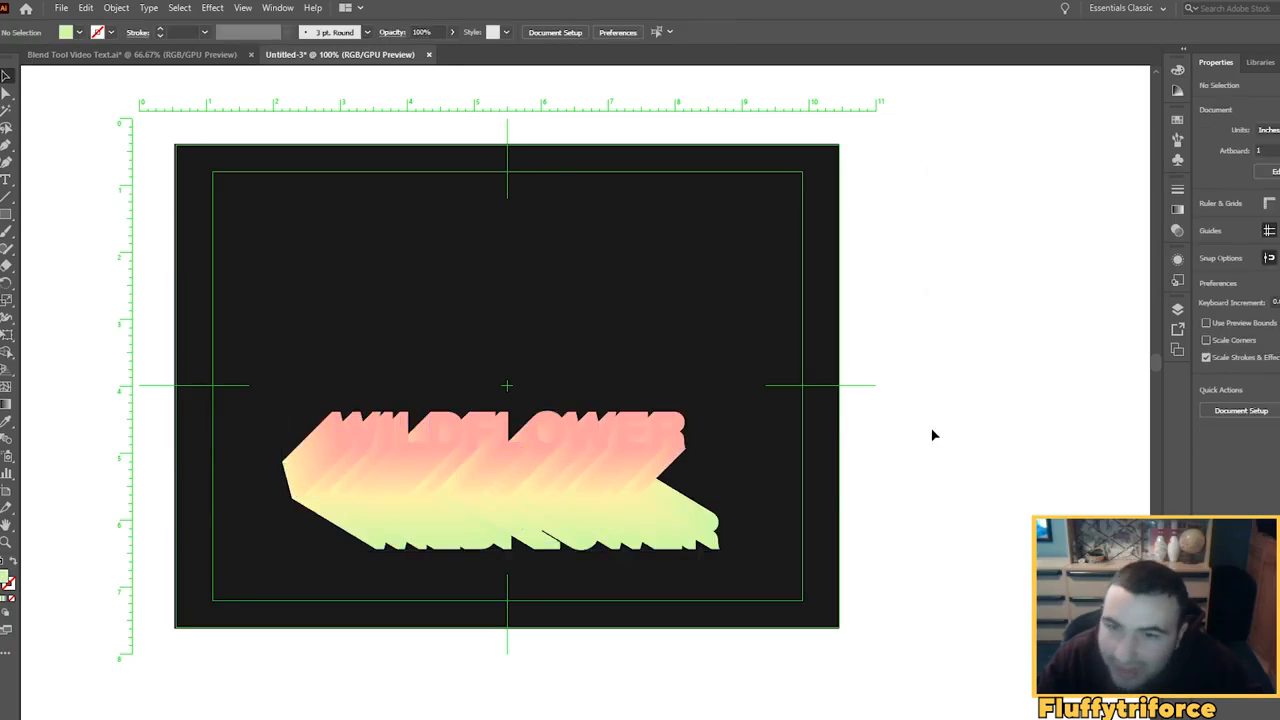
scroll(430, 530, up, 1)
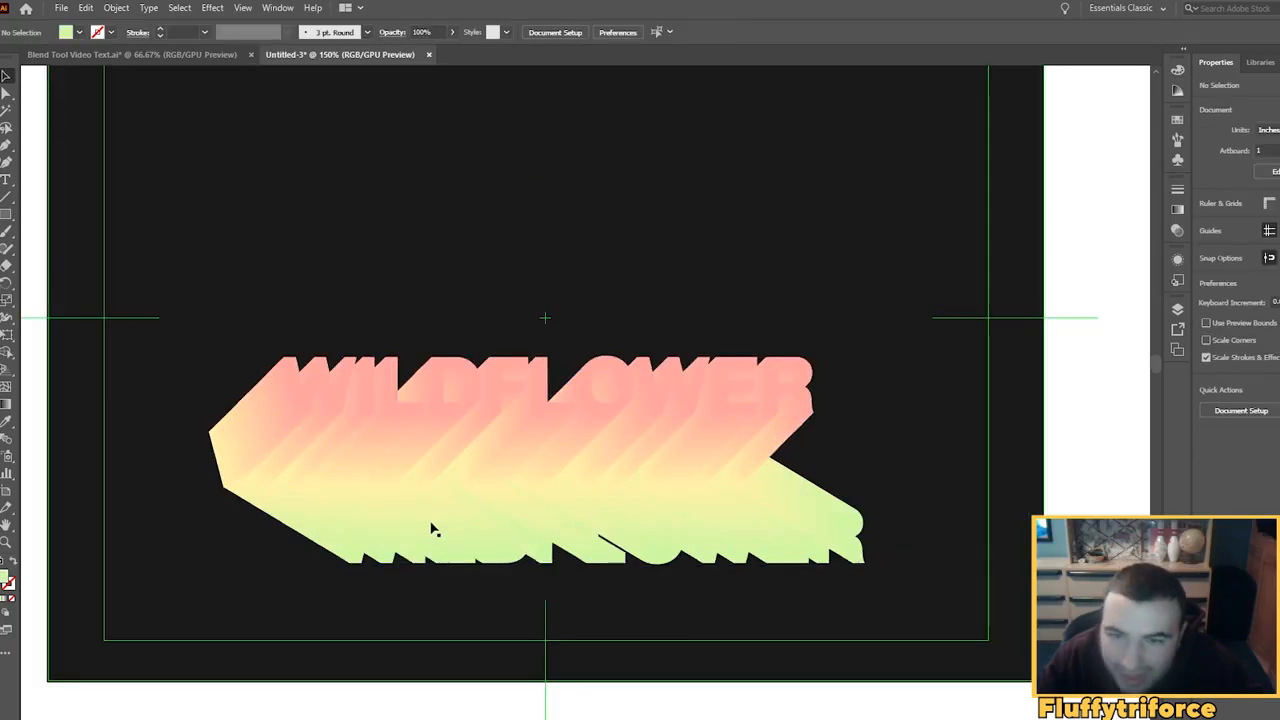
scroll(558, 465, down, 1)
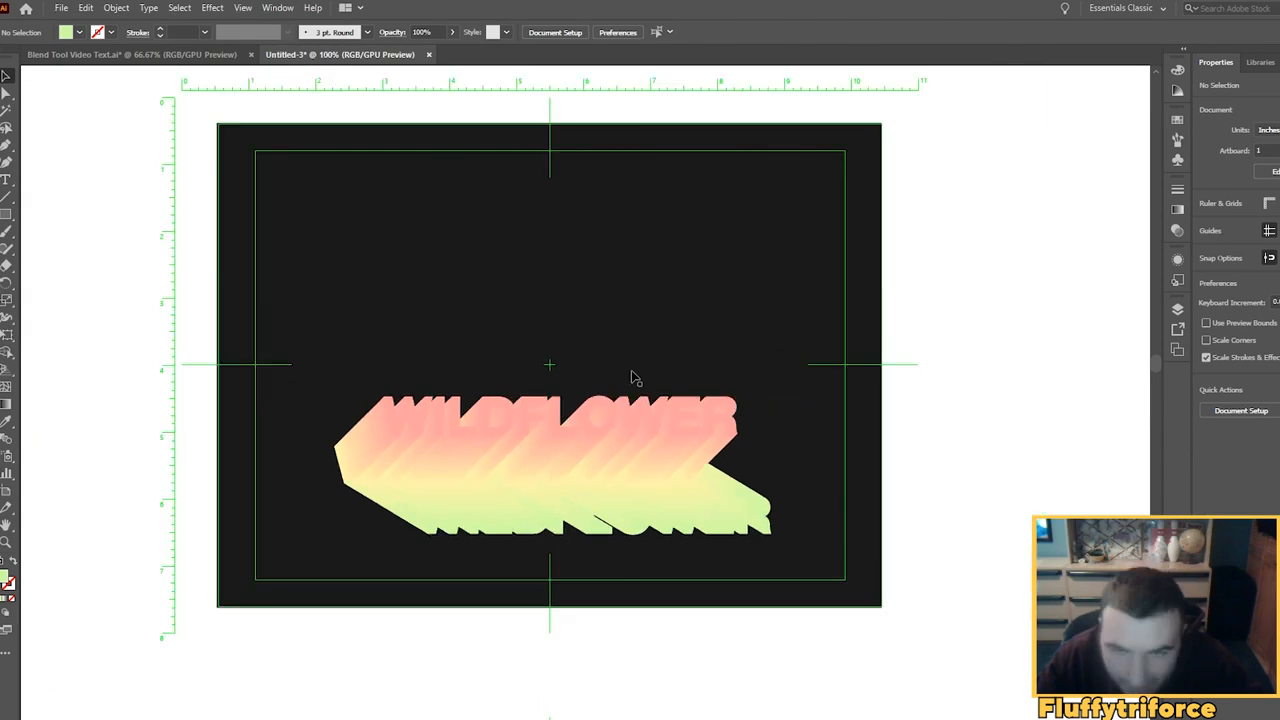
Step: Paste the photo of the man lying among flowers, scale it down and position it centrally in the artboard's upper area
key(ctrl+v)
drag(855, 604, 710, 493)
drag(638, 438, 677, 395)
Step: Bring the WILDFLOWER blend in front of the photo and move it slightly down over the photo's lower edge
click(668, 532)
key(ctrl+shift+bracketright)
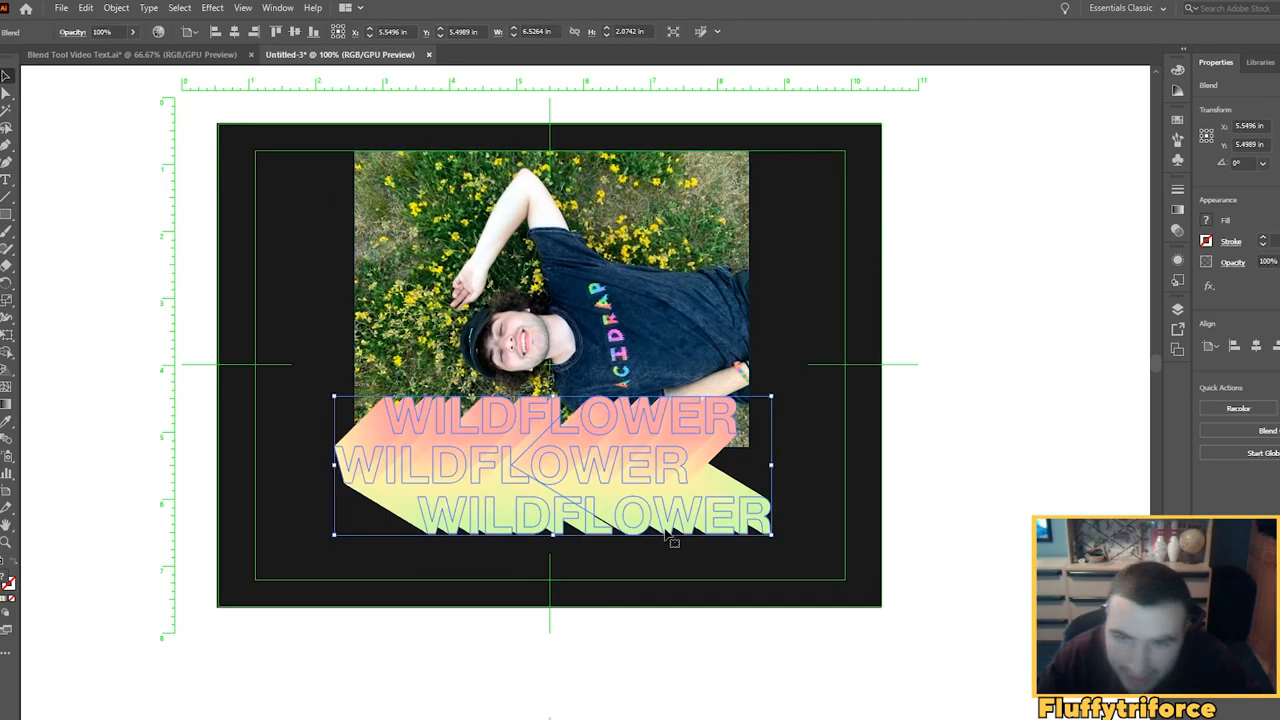
click(1025, 500)
drag(652, 534, 652, 542)
click(936, 449)
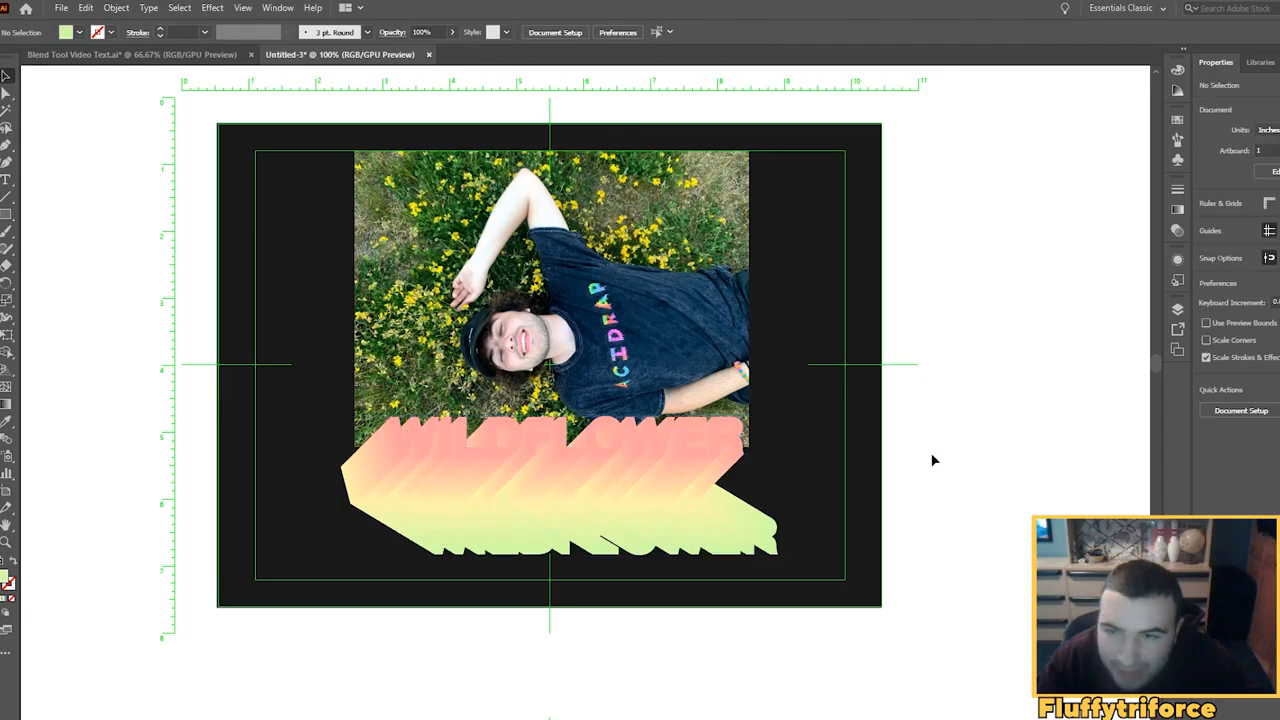
Step: Add a text box reading SEE IT ALL IN BLOOM and fill the text with white
key(t)
drag(305, 331, 609, 444)
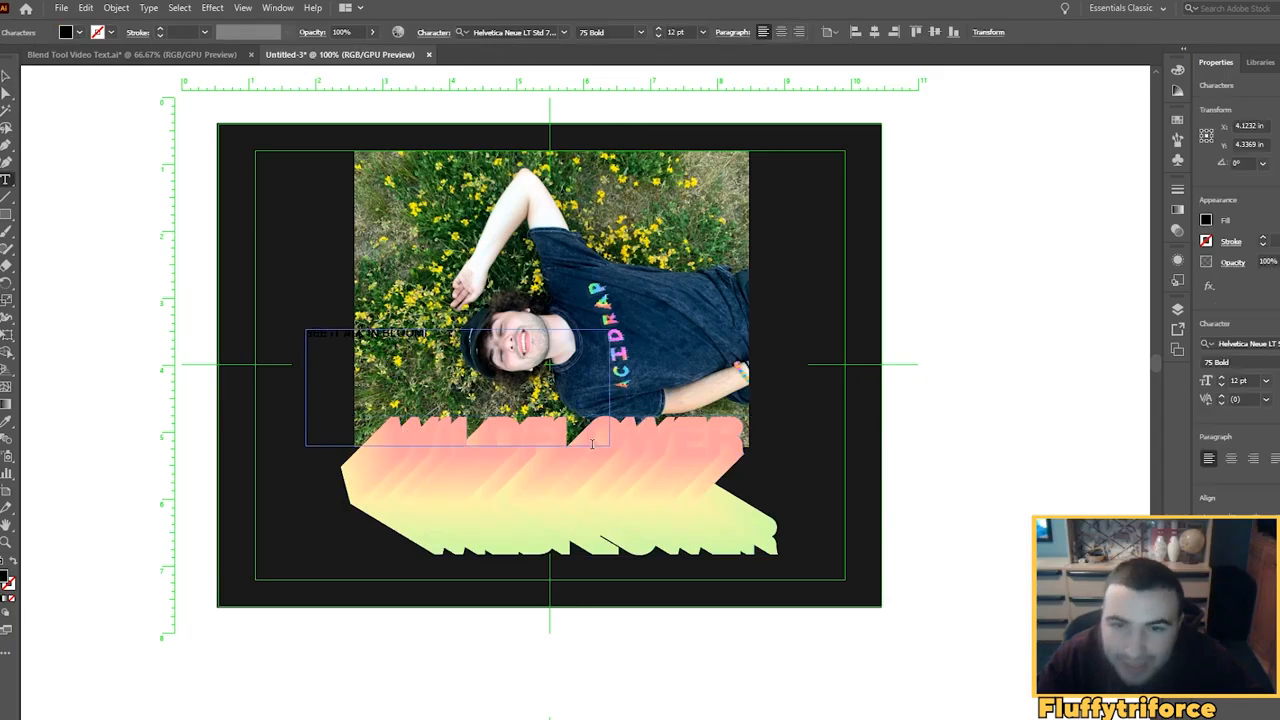
key(ctrl+a)
click(1206, 220)
click(1071, 271)
click(9, 79)
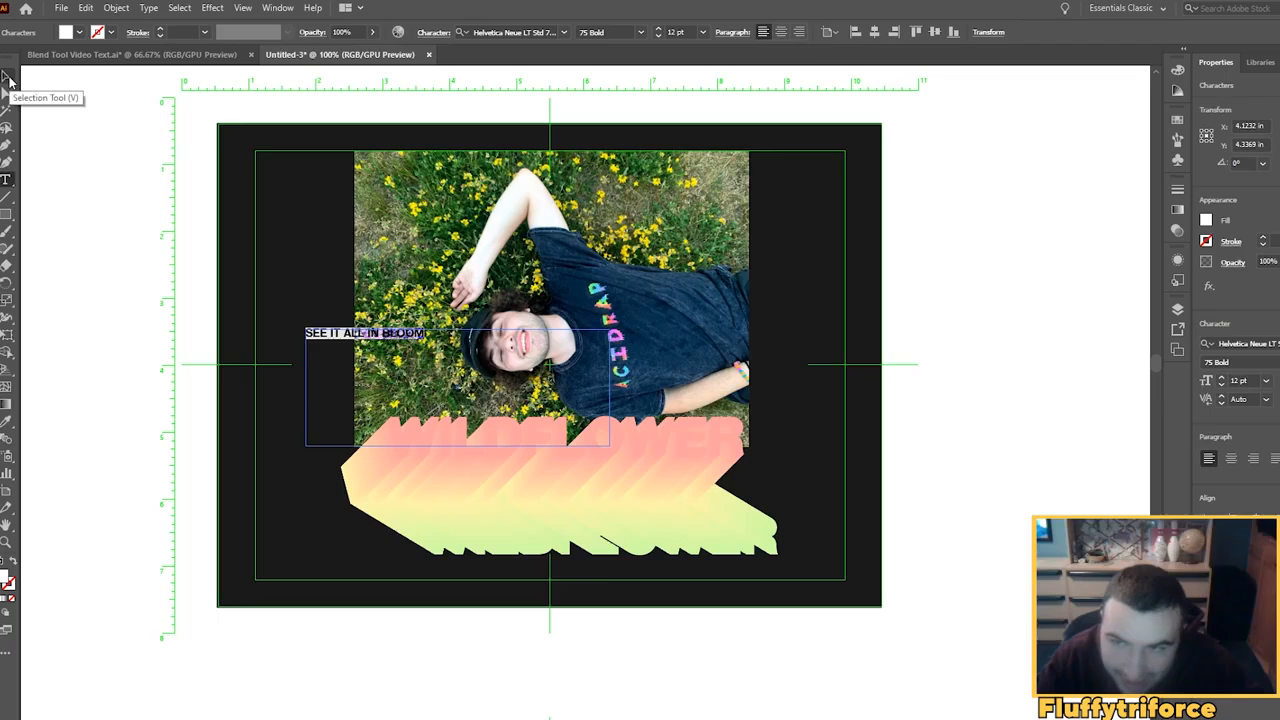
Step: Convert SEE IT ALL IN BLOOM to outlines, rotate it to read downwards and place it beside the photo's left edge
click(9, 79)
key(ctrl+shift+o)
drag(429, 323, 378, 396)
click(140, 343)
drag(359, 322, 334, 236)
click(918, 371)
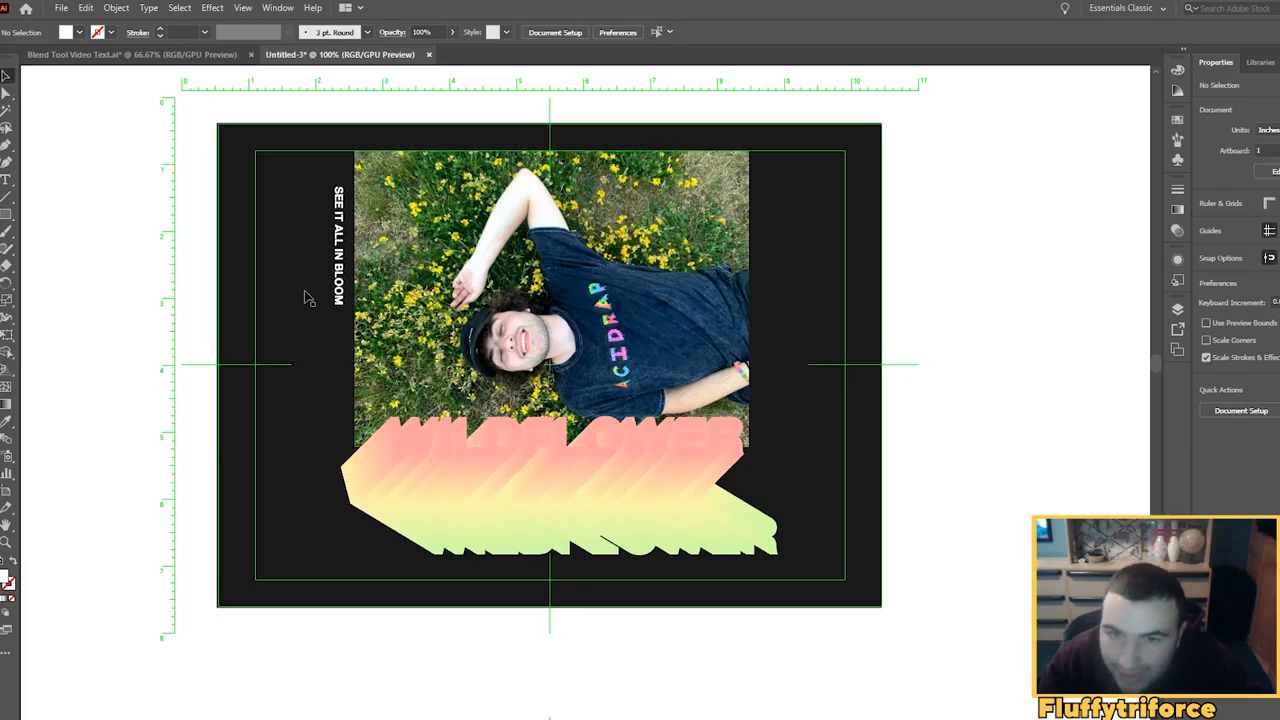
click(340, 240)
click(968, 367)
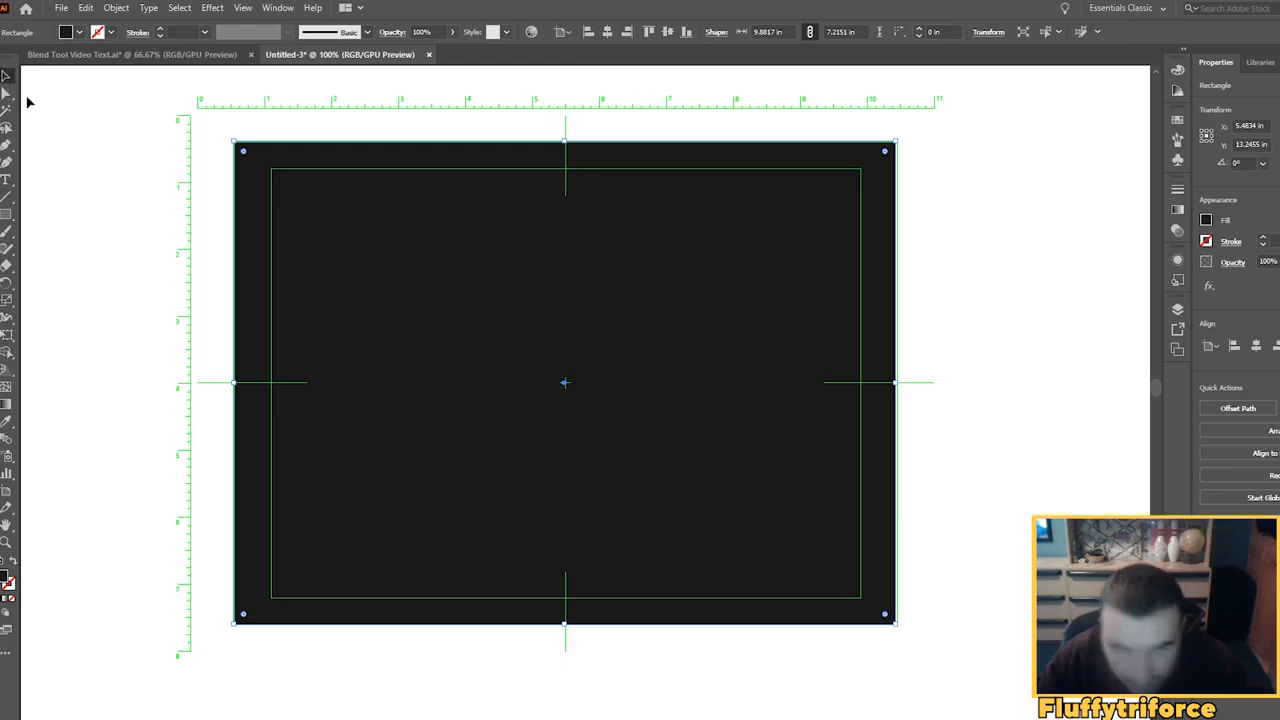
Step: Create a wide text box on the second artboard reading DO YOU KNOW WHO YOU ARE? and select its text
click(55, 145)
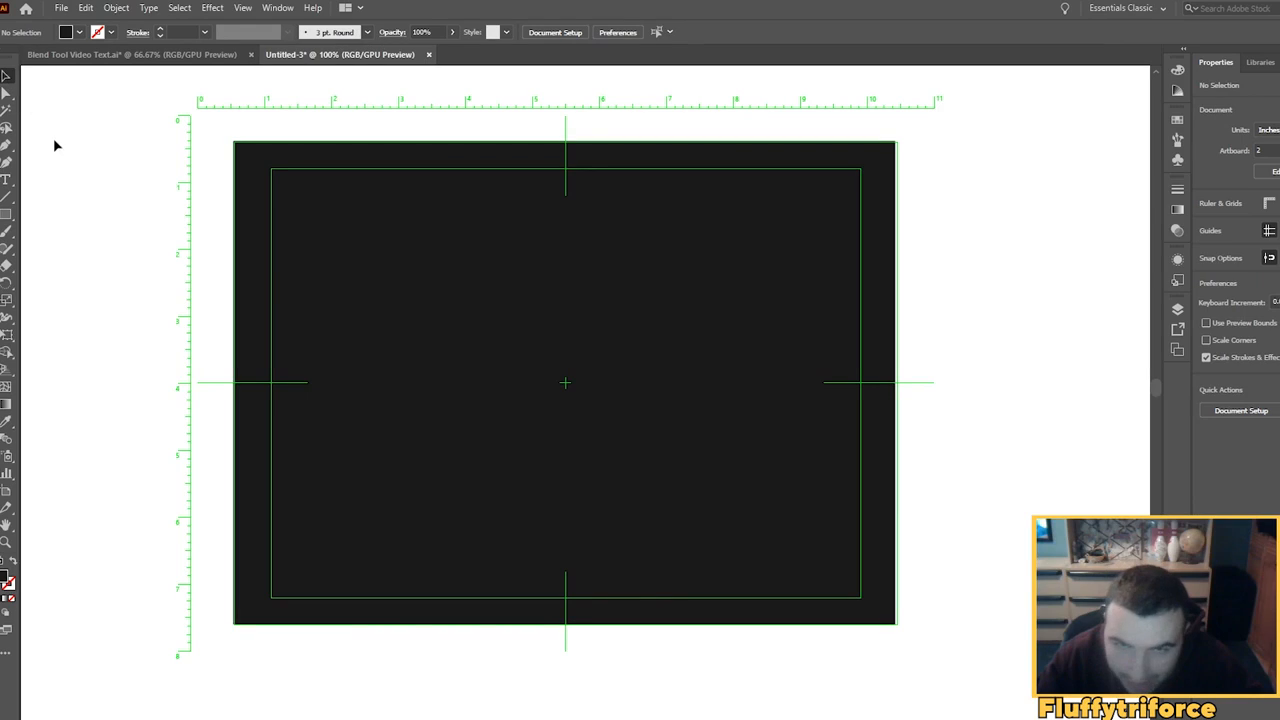
key(t)
drag(91, 194, 888, 490)
text(c)
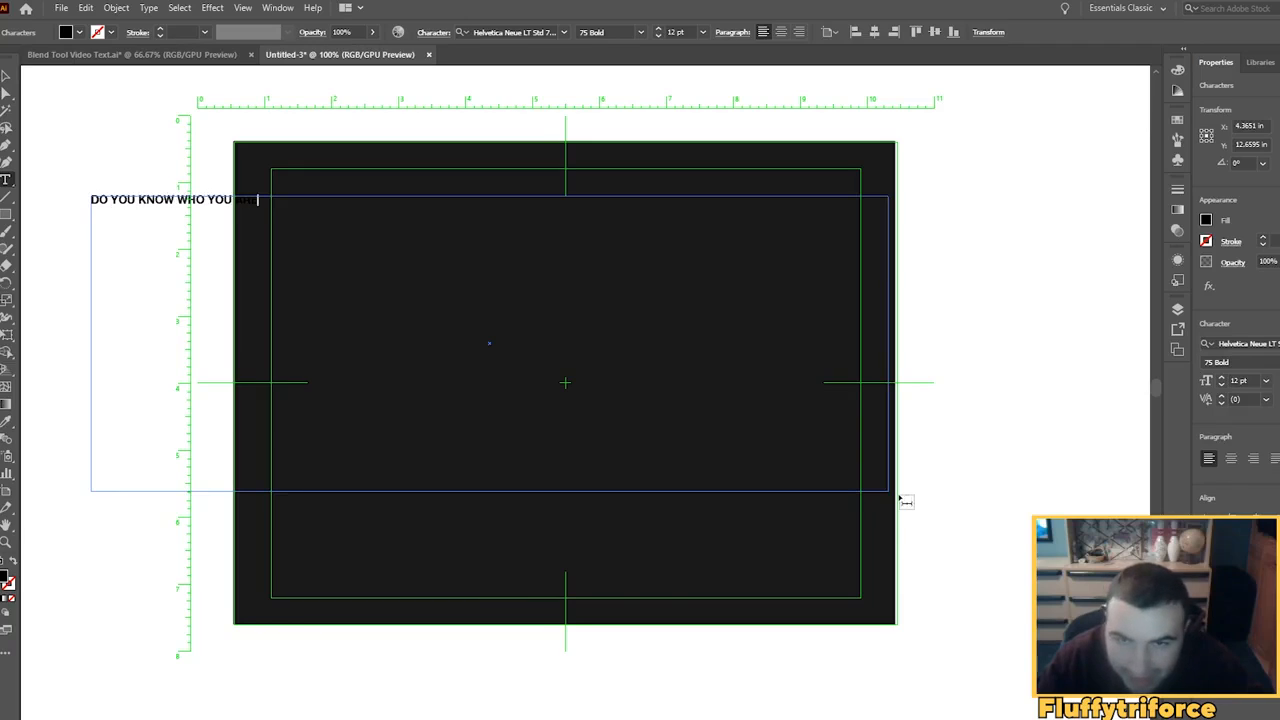
drag(285, 204, 14, 208)
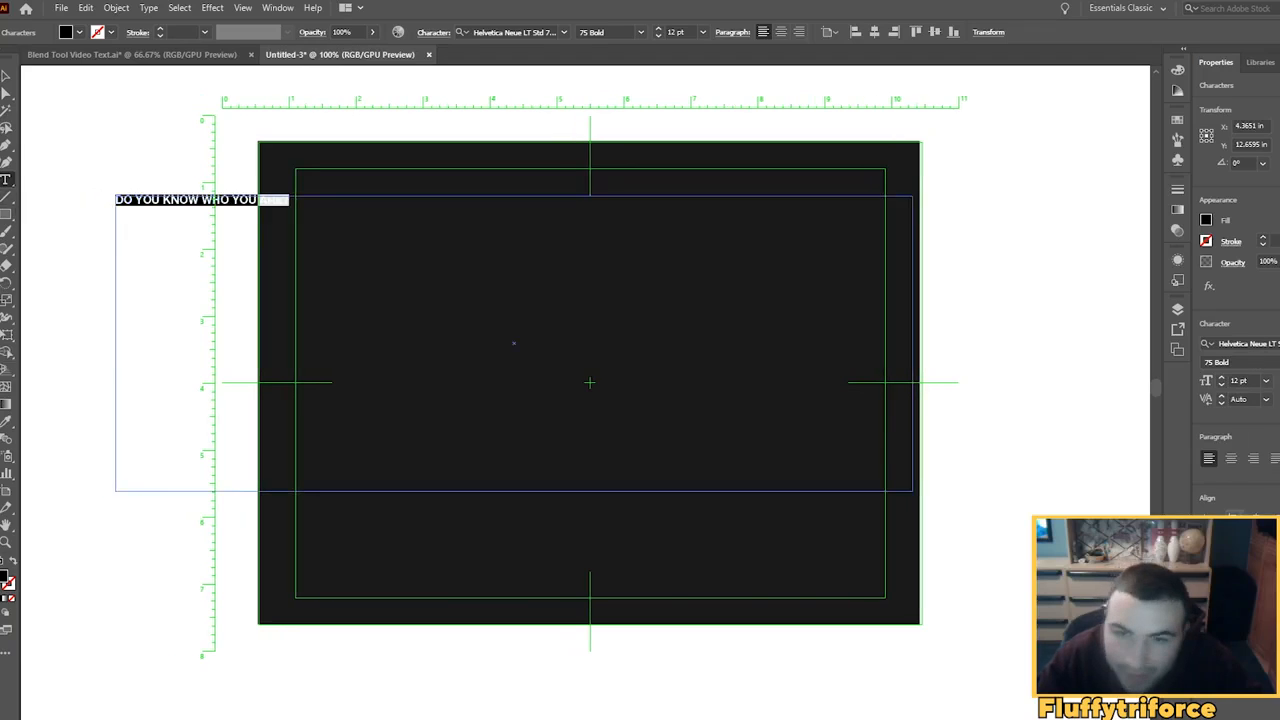
Step: Convert the DO YOU KNOW WHO YOU ARE? text to outlines and fill it with white
key(Escape)
key(ctrl+shift+o)
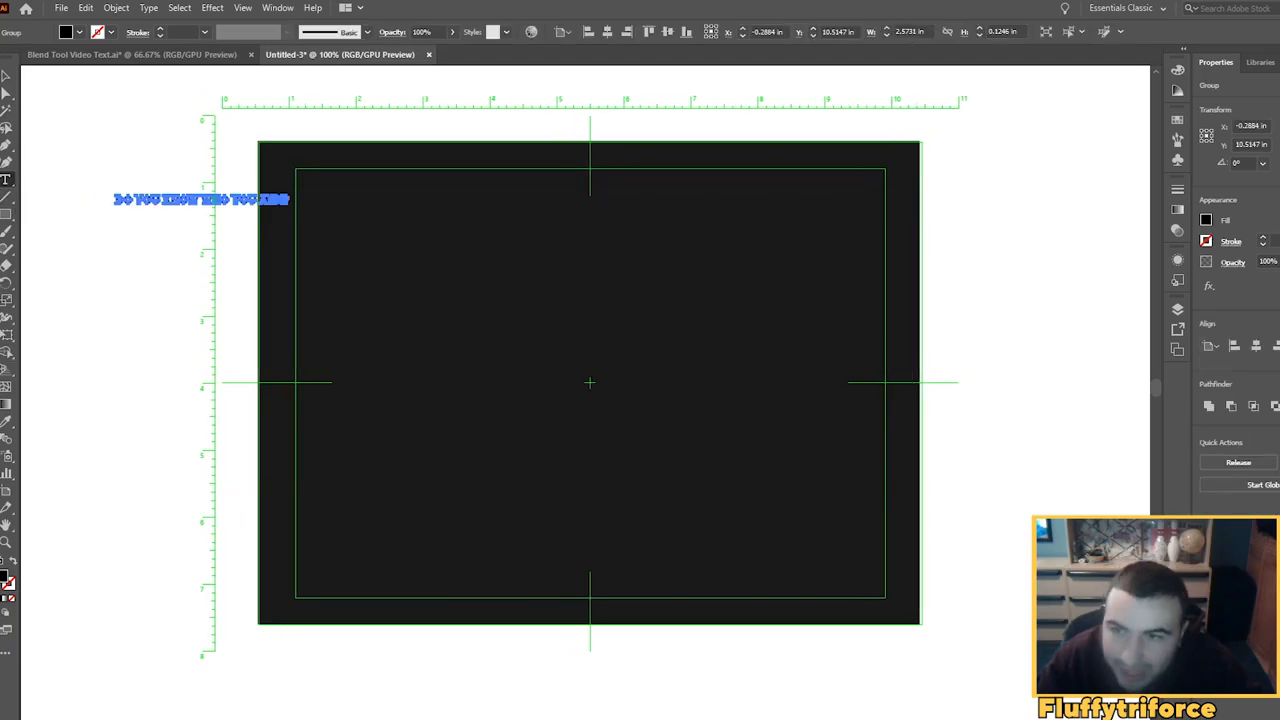
click(1206, 220)
click(1065, 271)
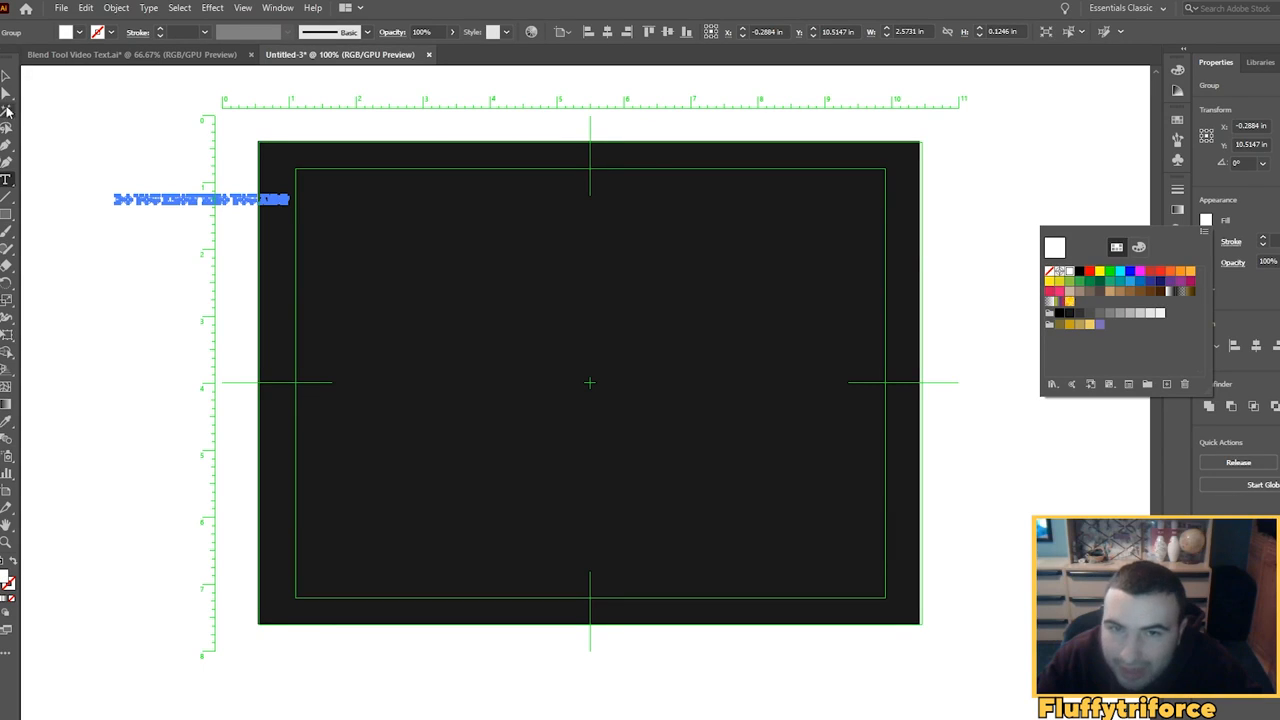
click(50, 96)
key(Escape)
key(Delete)
Step: Scale the DO YOU KNOW WHO YOU ARE? text to about 8.5 in wide and place it just inside the upper guide
drag(275, 199, 925, 410)
drag(818, 302, 738, 210)
drag(865, 231, 816, 210)
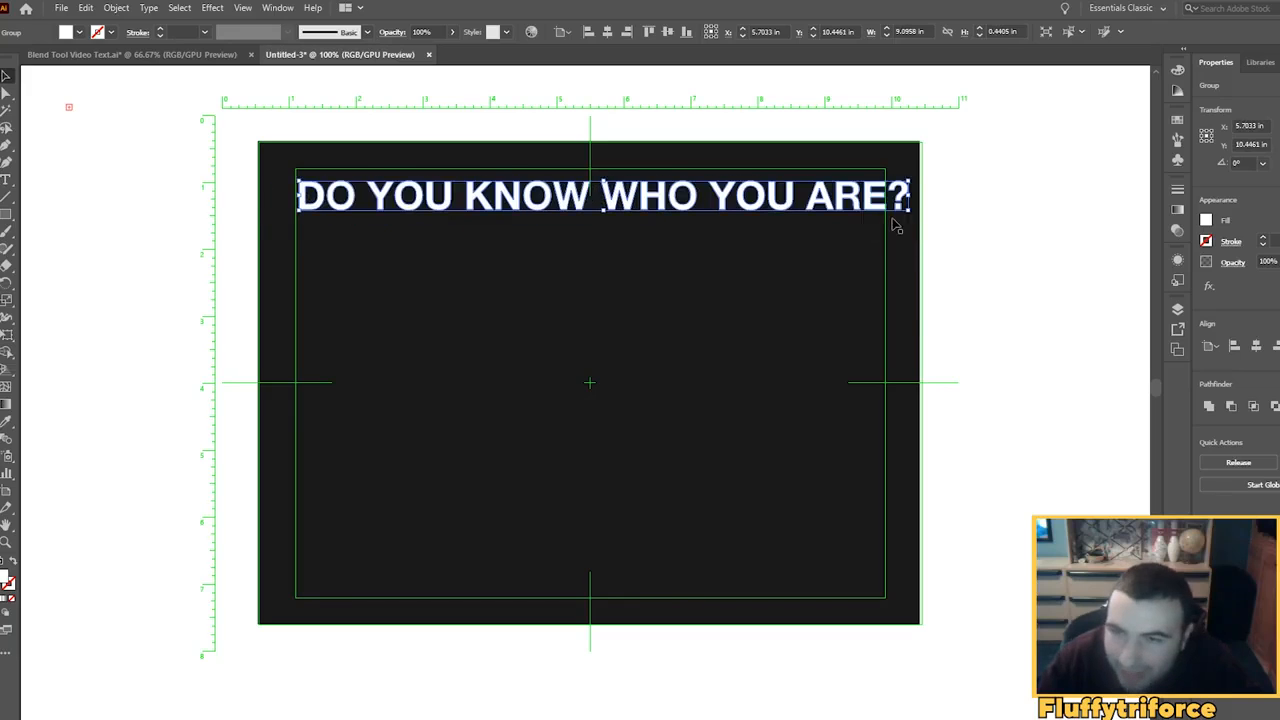
drag(908, 213, 873, 212)
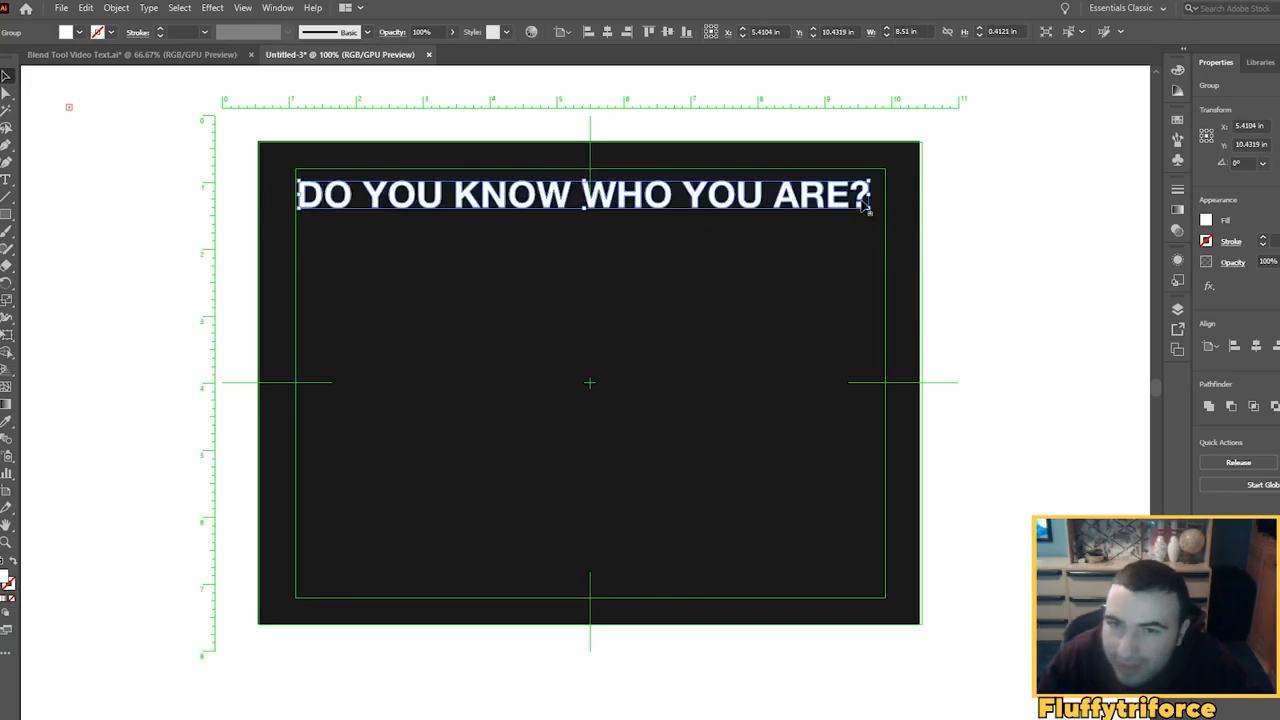
Step: Nudge the DO YOU KNOW WHO YOU ARE? text rightwards until it is centred on the artboard's vertical centre guide
key(Right)
key(Right)
key(Right)
key(Right)
key(Right)
key(Right)
key(Right)
key(Right)
key(Right)
key(Right)
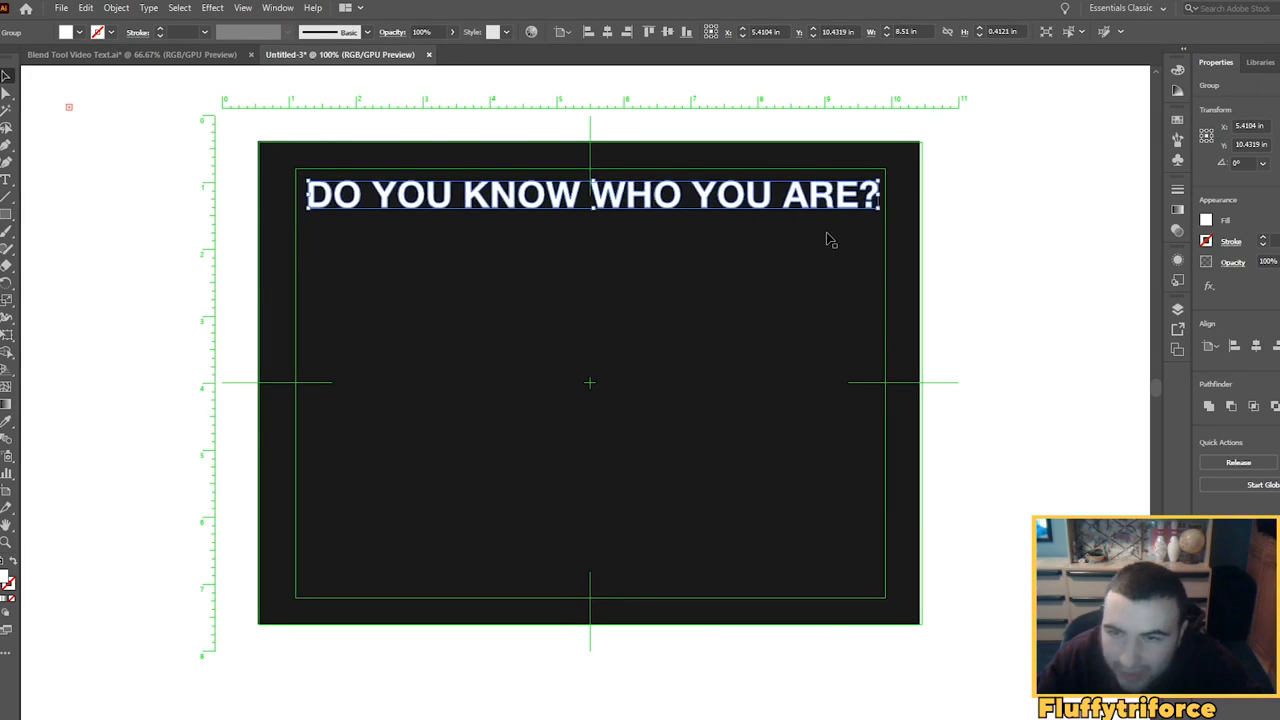
Step: Duplicate the DO YOU KNOW WHO YOU ARE? line downwards to make four lines spread between the upper and lower guides
click(651, 486)
click(1071, 263)
drag(812, 198, 790, 333)
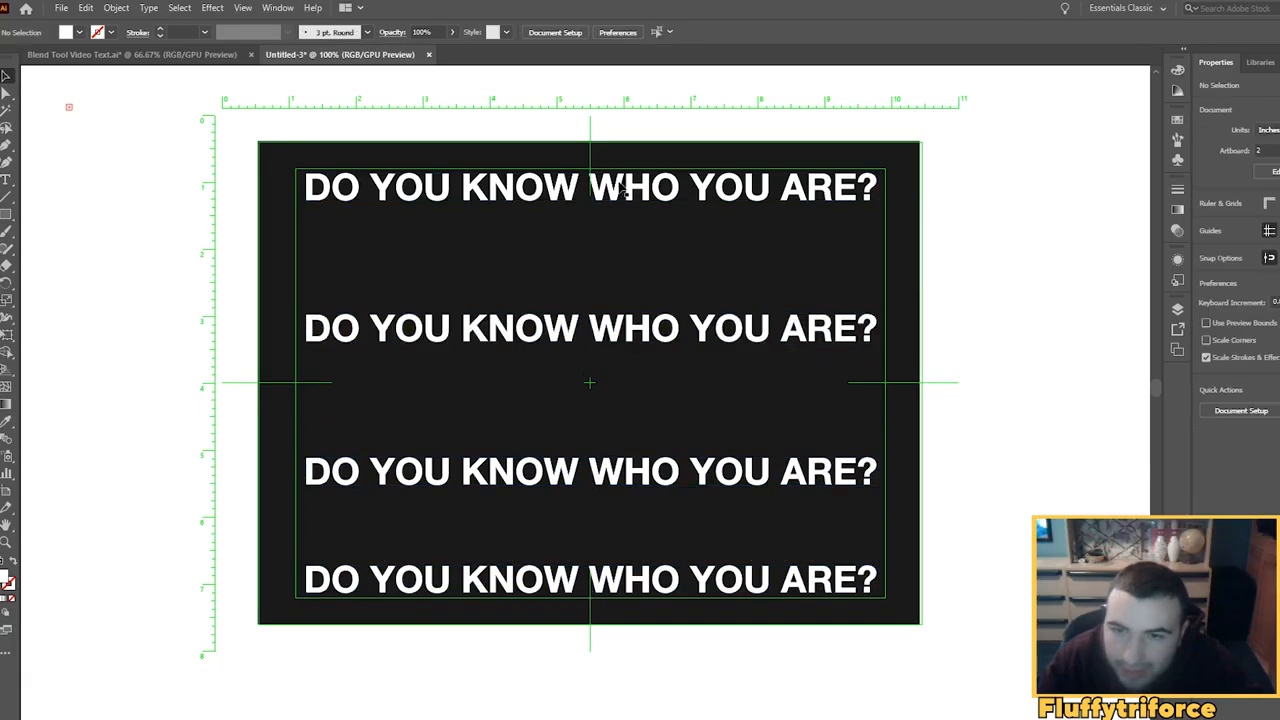
Step: Distribute the four text lines vertically around the second line with a spacing of 1.625 in
key(ctrl+a)
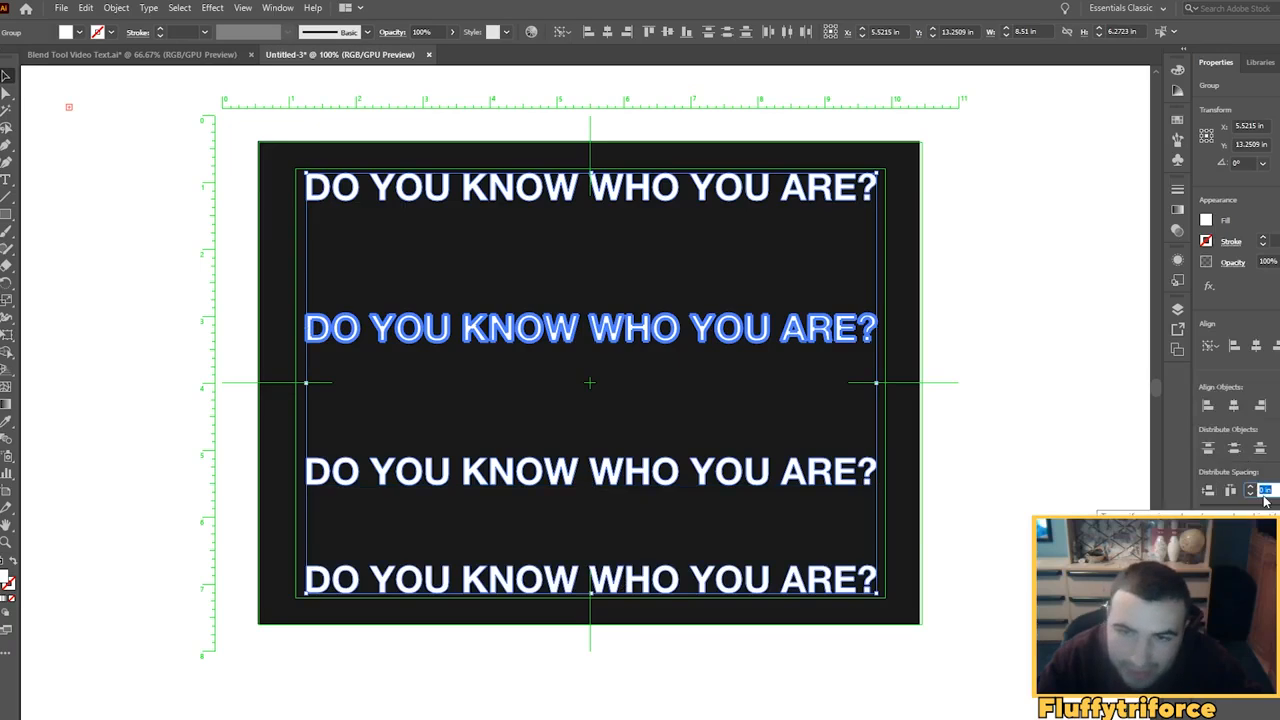
click(1254, 490)
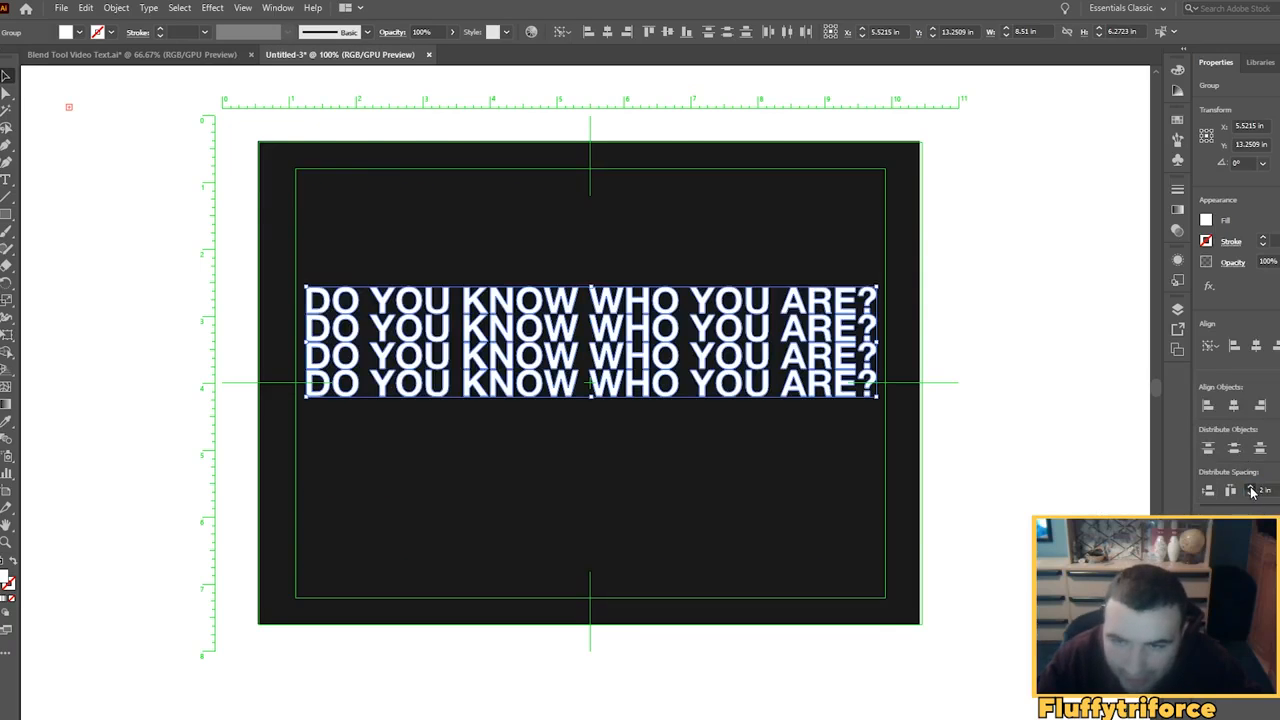
click(1251, 488)
click(1250, 496)
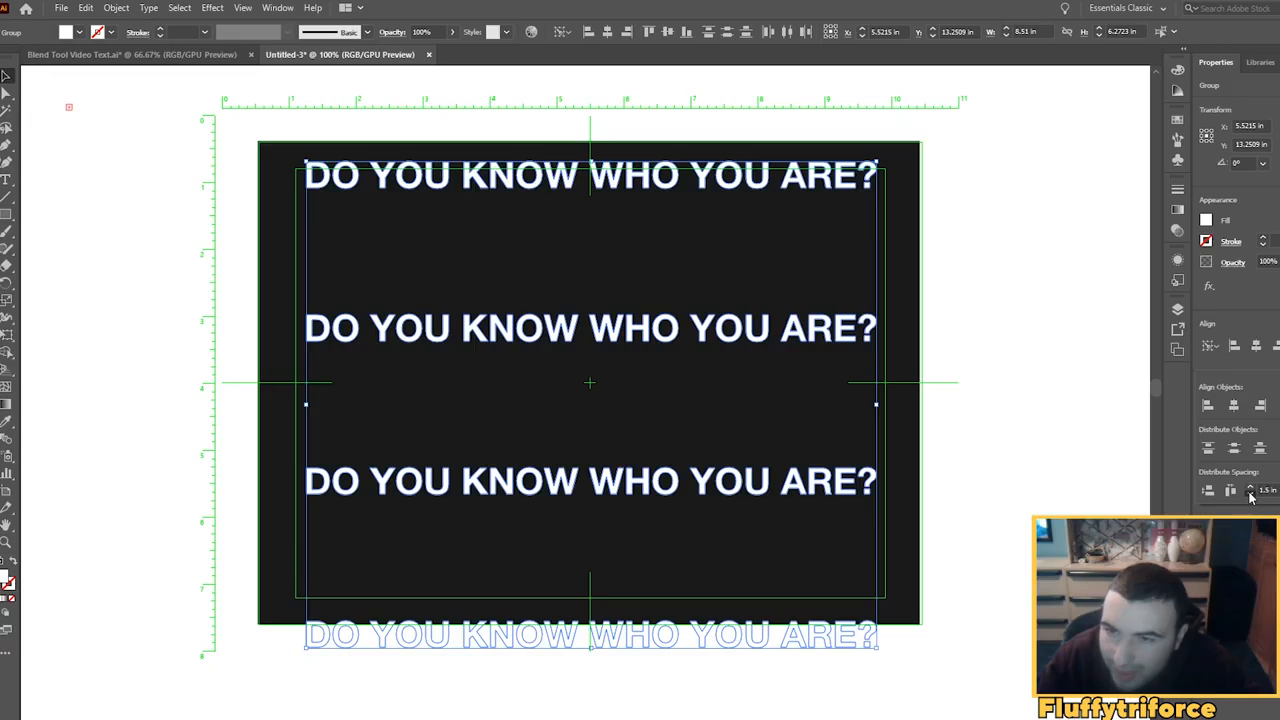
click(1250, 496)
click(1211, 491)
click(1250, 487)
click(1210, 491)
click(1250, 487)
click(1212, 491)
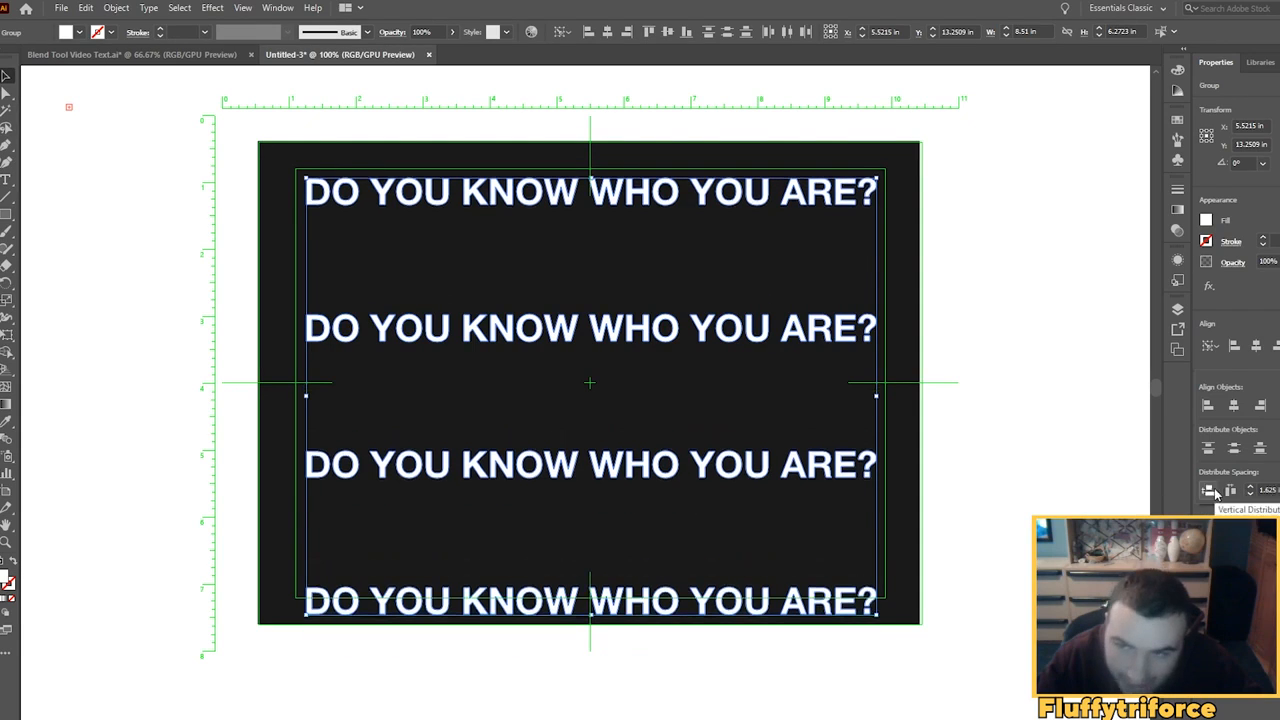
Step: Nudge all four text lines upwards until the uppermost line meets the upper guide
click(1083, 463)
key(Up)
key(Up)
key(Up)
key(Up)
key(Up)
key(Up)
key(Up)
key(Up)
key(Up)
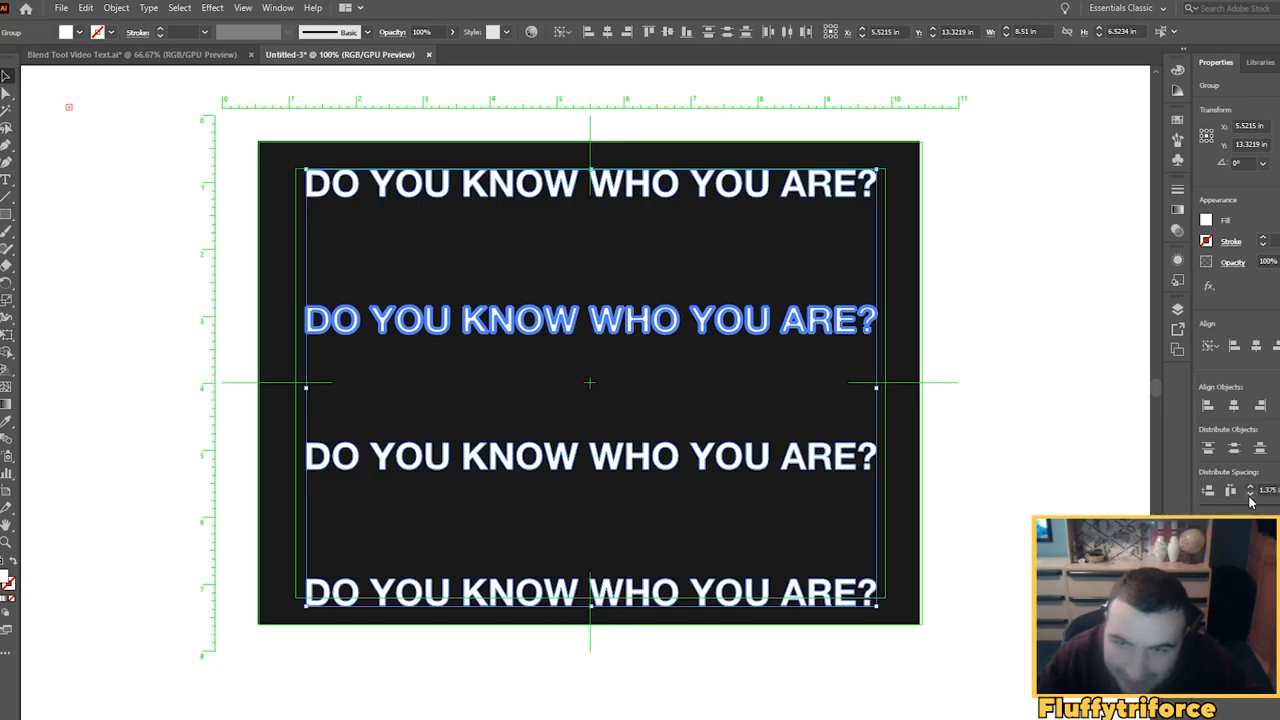
Step: Redistribute the four text lines vertically around the second line with tighter spacing so they fit inside the guides
click(973, 267)
click(740, 187)
shift+click(707, 323)
shift+click(704, 460)
shift+click(697, 588)
click(1278, 370)
click(1251, 496)
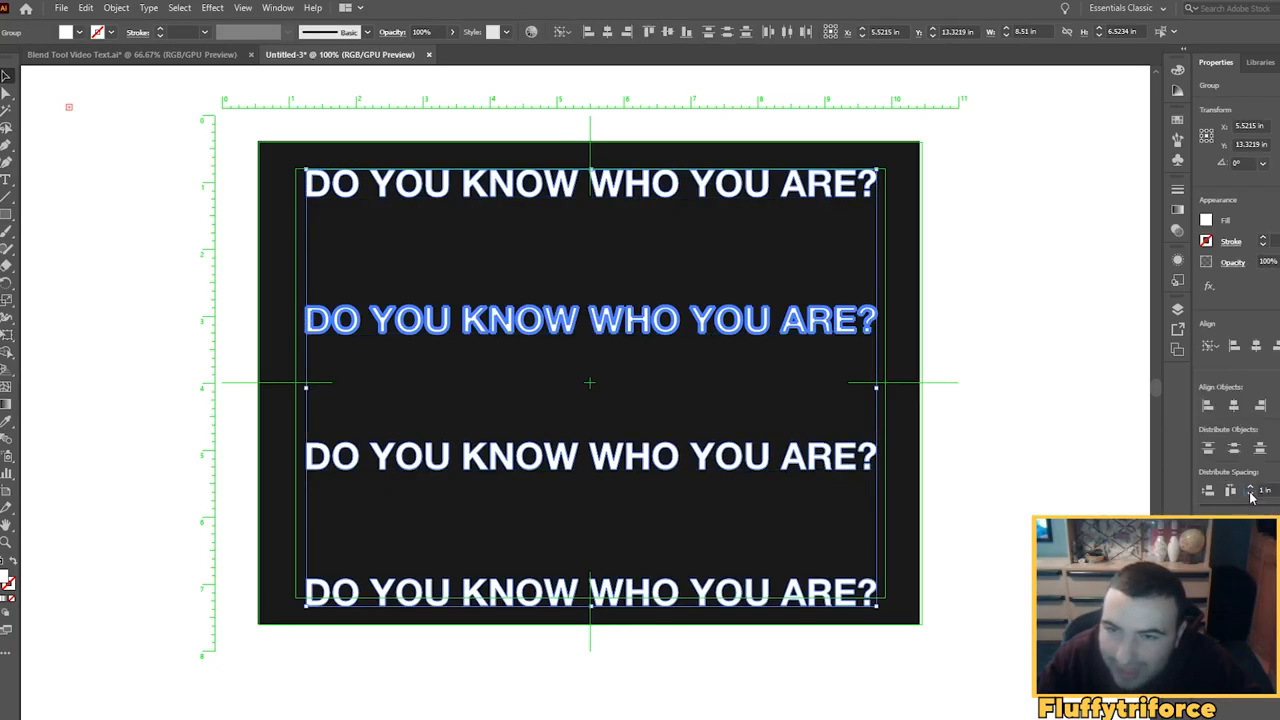
click(1208, 491)
click(938, 497)
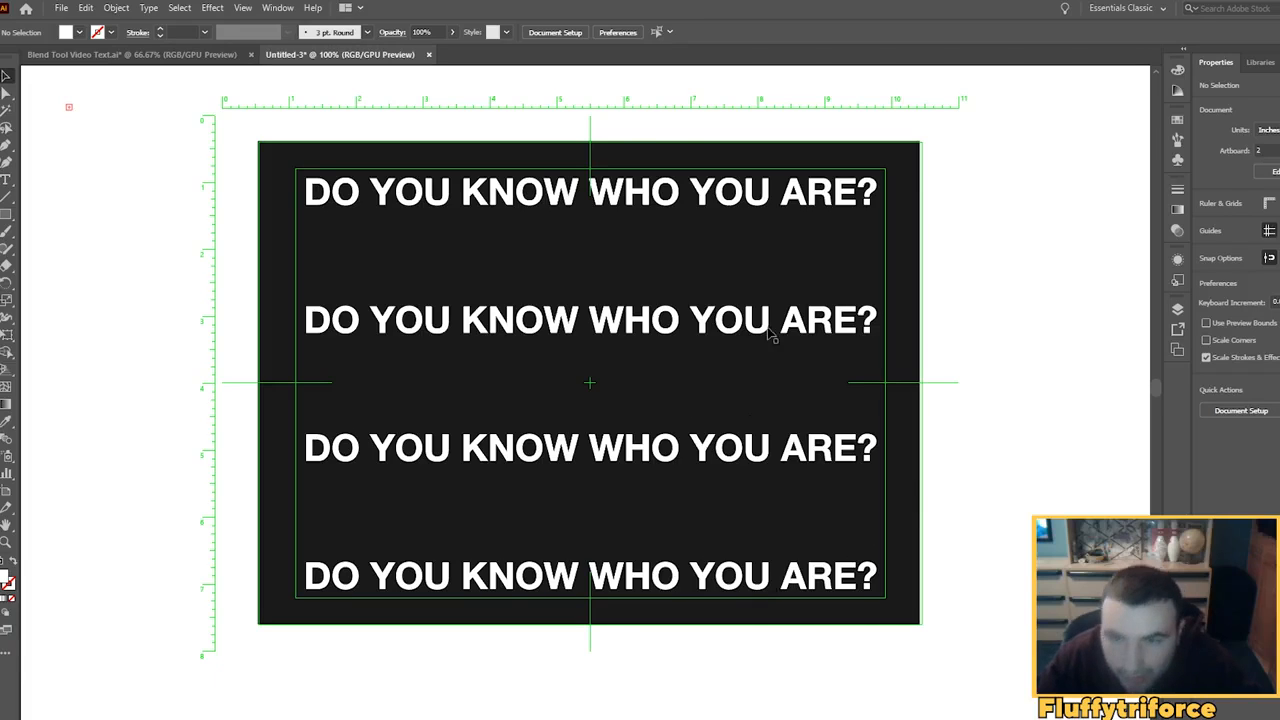
Step: Fill the third text line with light blue, RGB 131, 190, 255
click(659, 462)
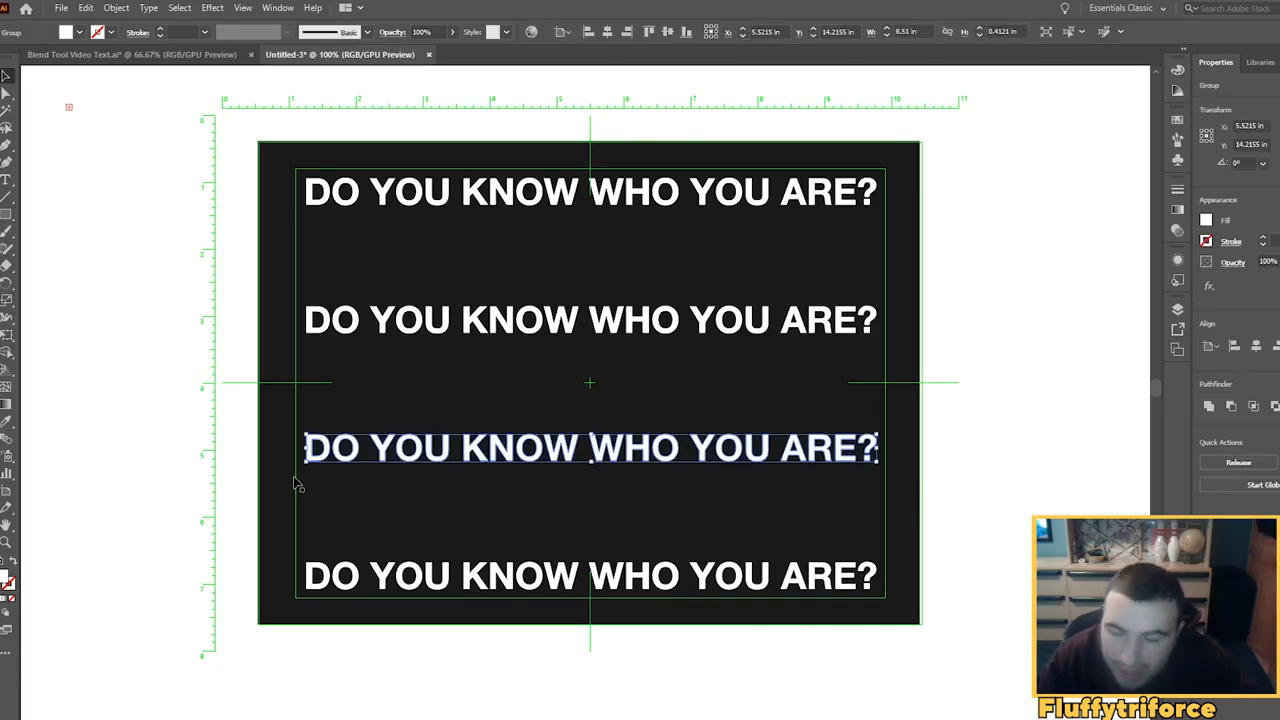
double_click(5, 580)
click(702, 352)
drag(622, 337, 582, 273)
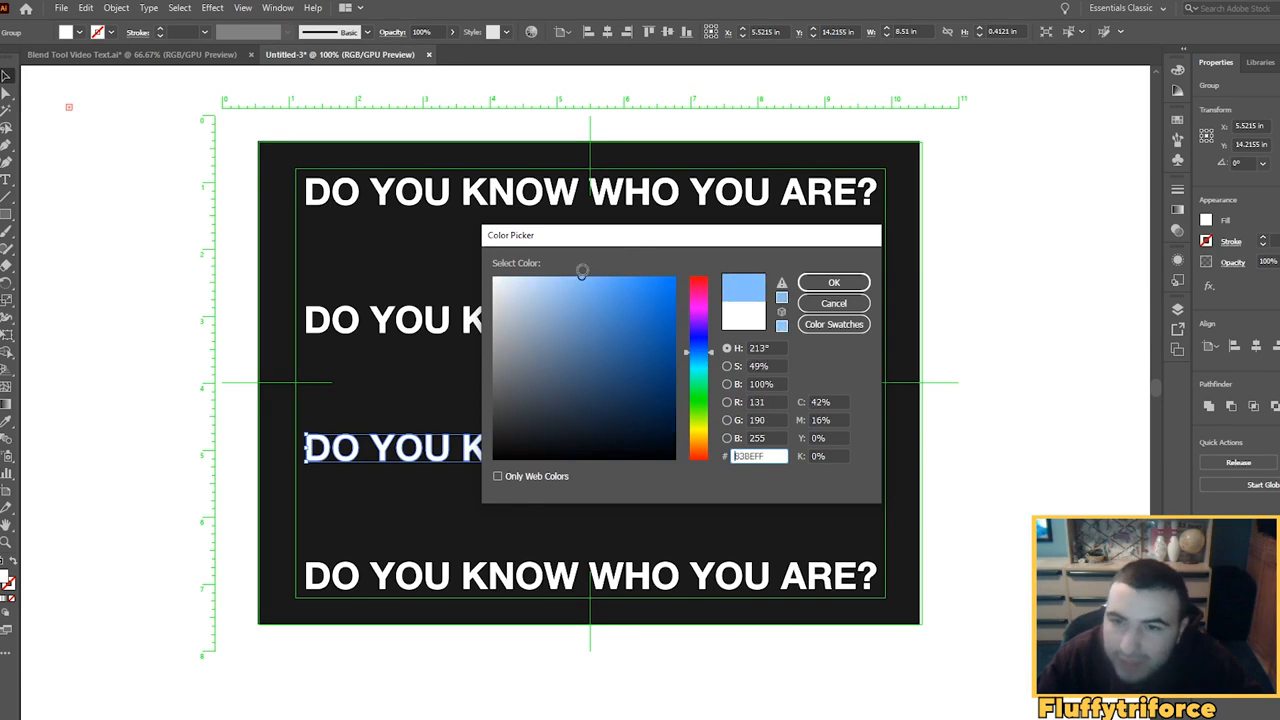
click(834, 284)
click(1004, 308)
Step: Fill the second text line with light orange, RGB 255, 179, 123
click(735, 331)
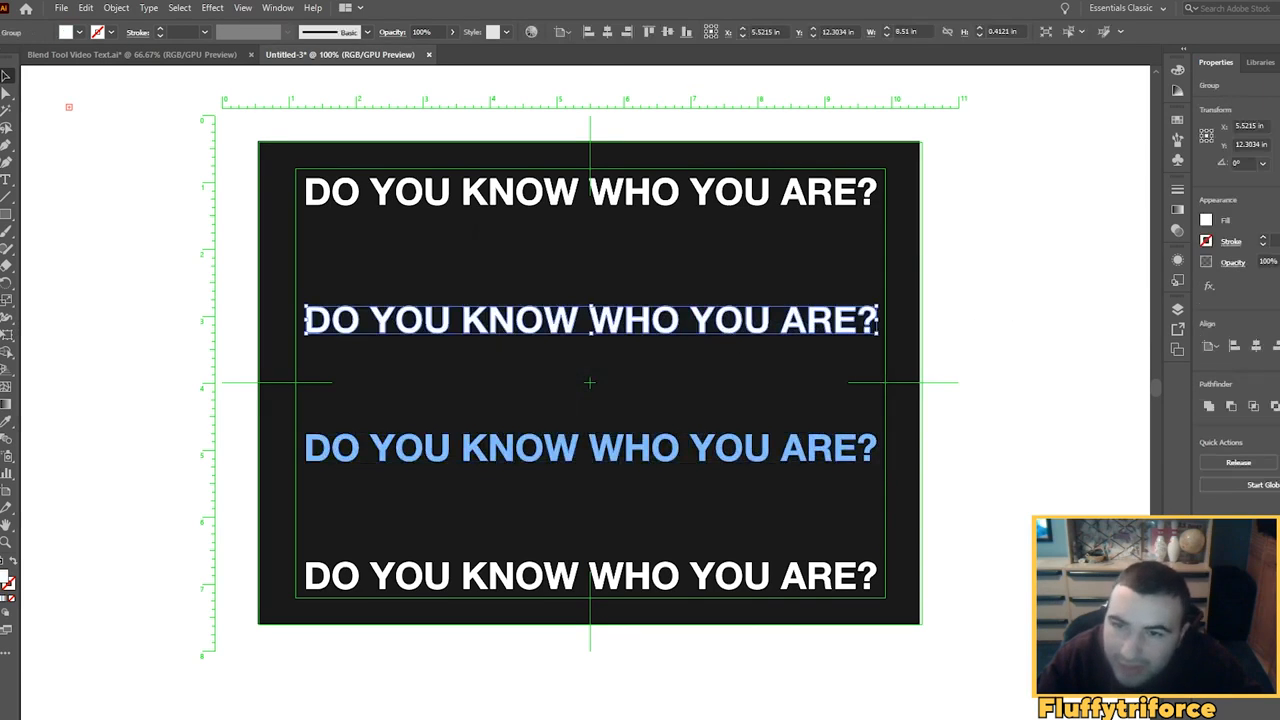
double_click(5, 582)
click(703, 448)
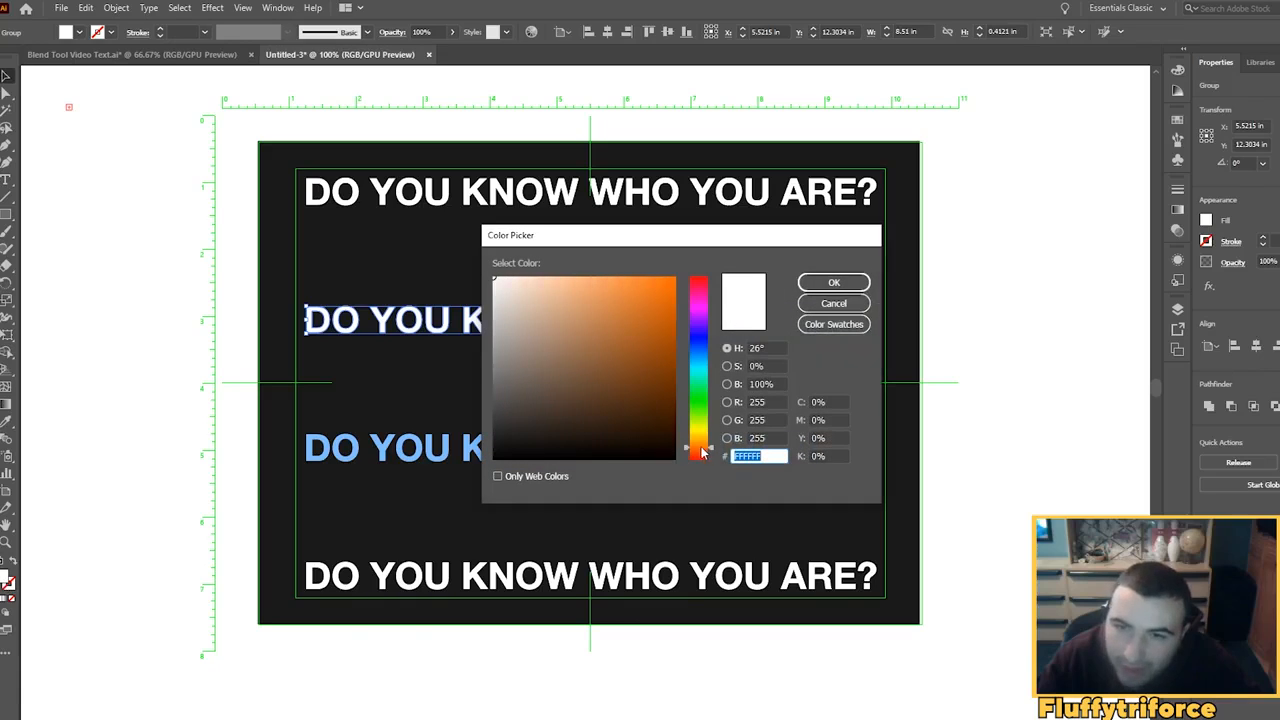
drag(606, 308, 588, 272)
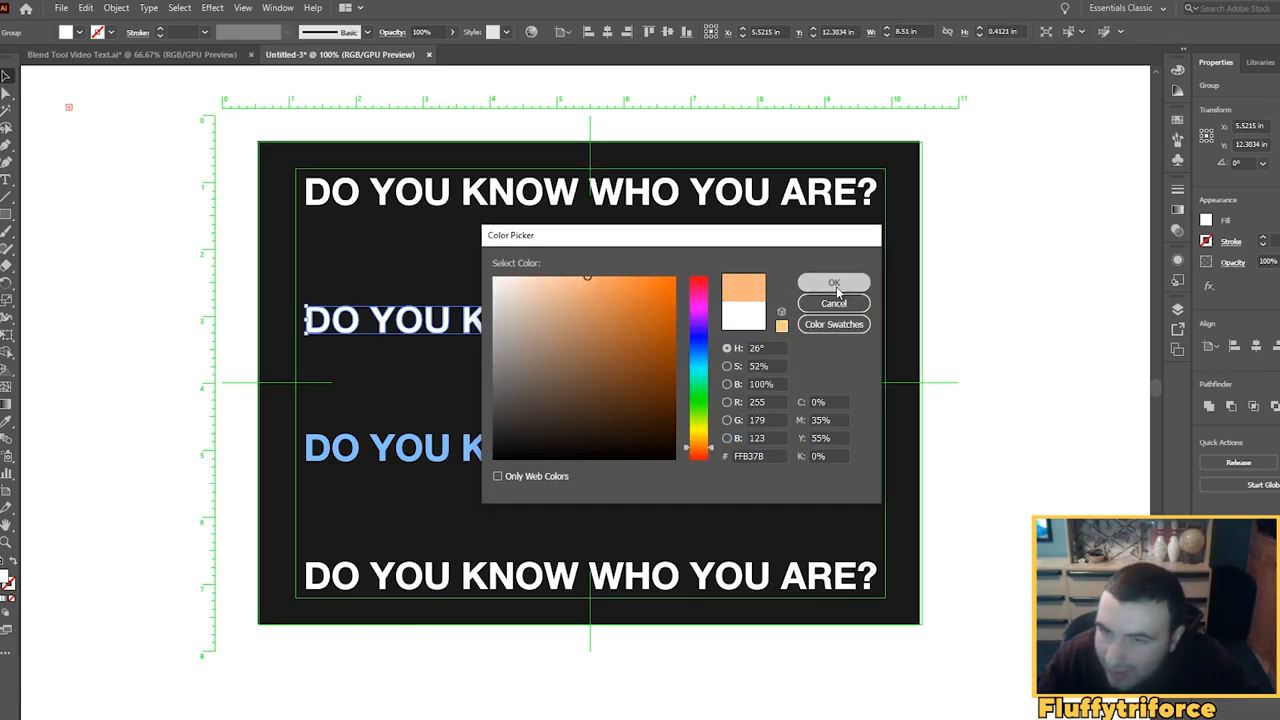
click(832, 283)
click(967, 340)
Step: Blend the four text lines together in sequence from the lowest white line up to the uppermost one
click(645, 195)
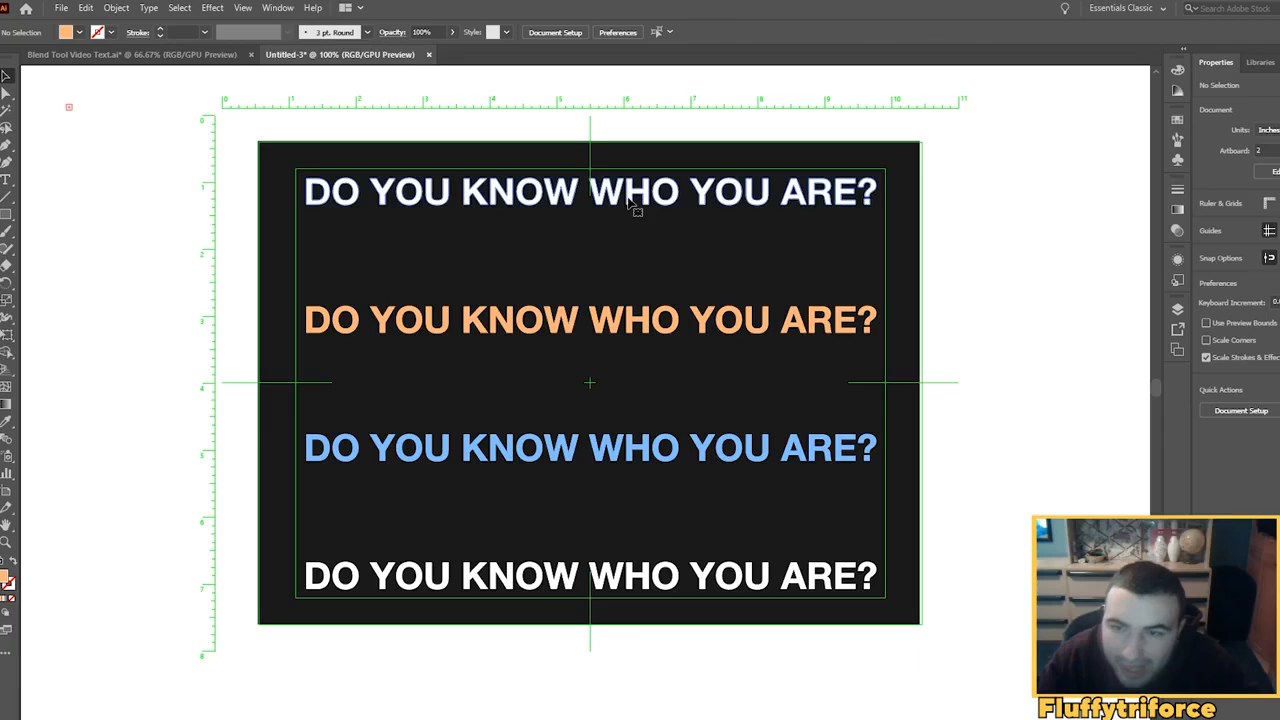
click(708, 600)
key(w)
click(754, 450)
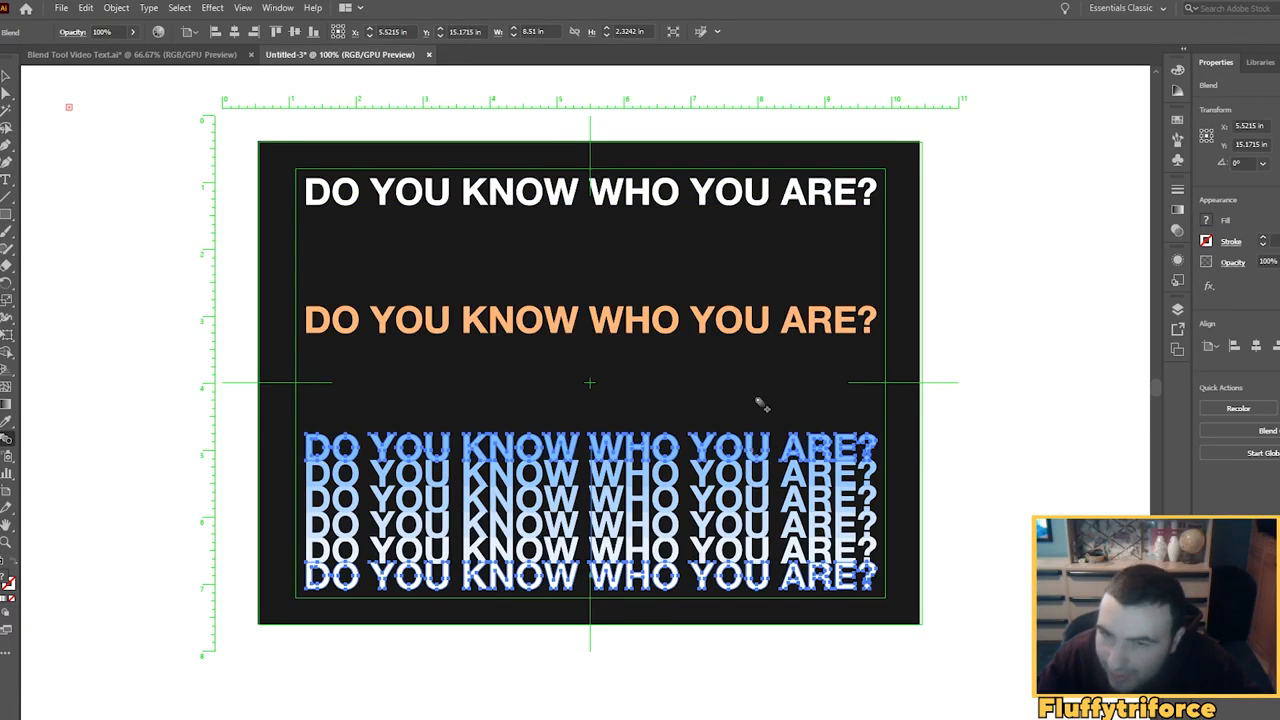
click(731, 335)
click(680, 204)
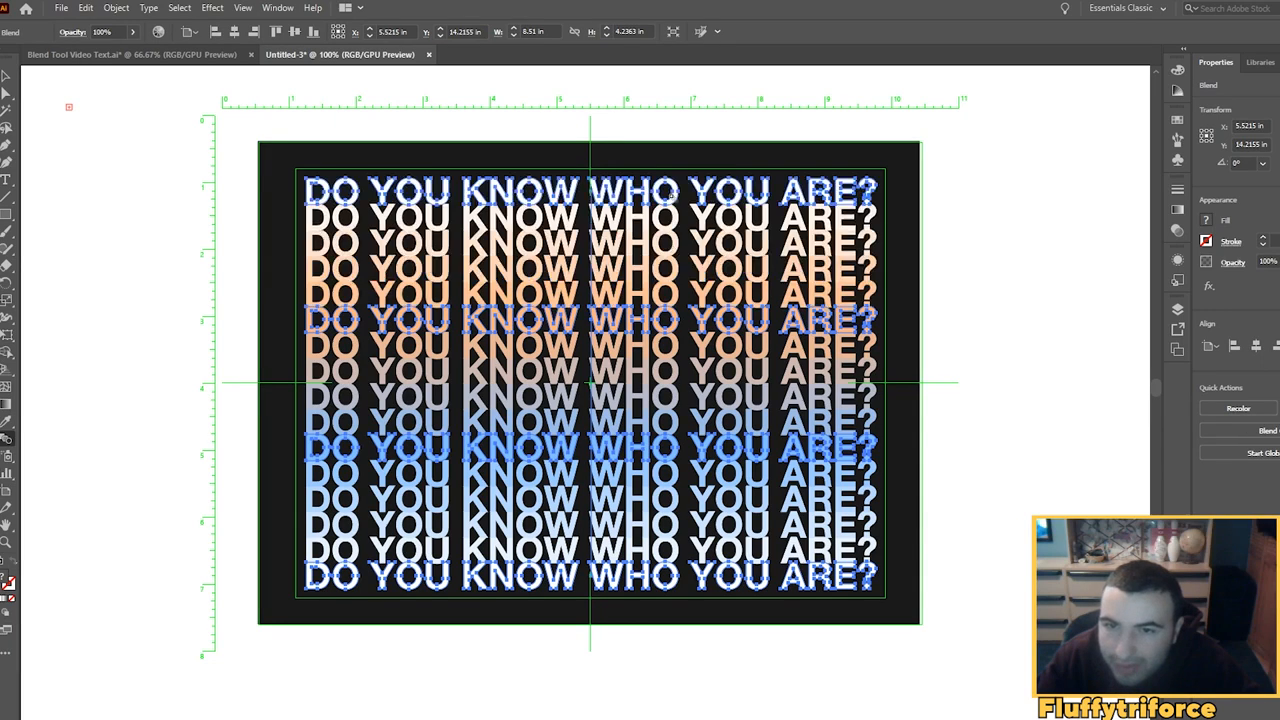
key(v)
click(1018, 287)
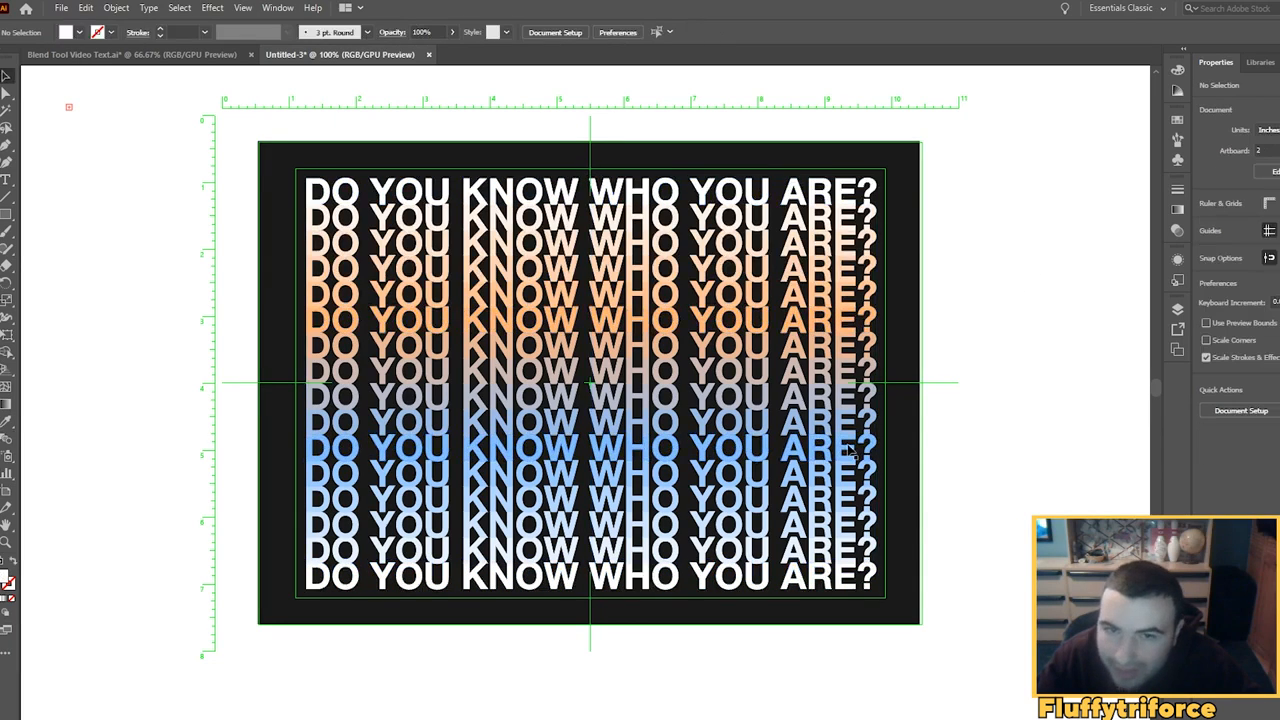
Step: Set the text blend's spacing to Specified Steps with 100 steps
click(846, 487)
click(116, 7)
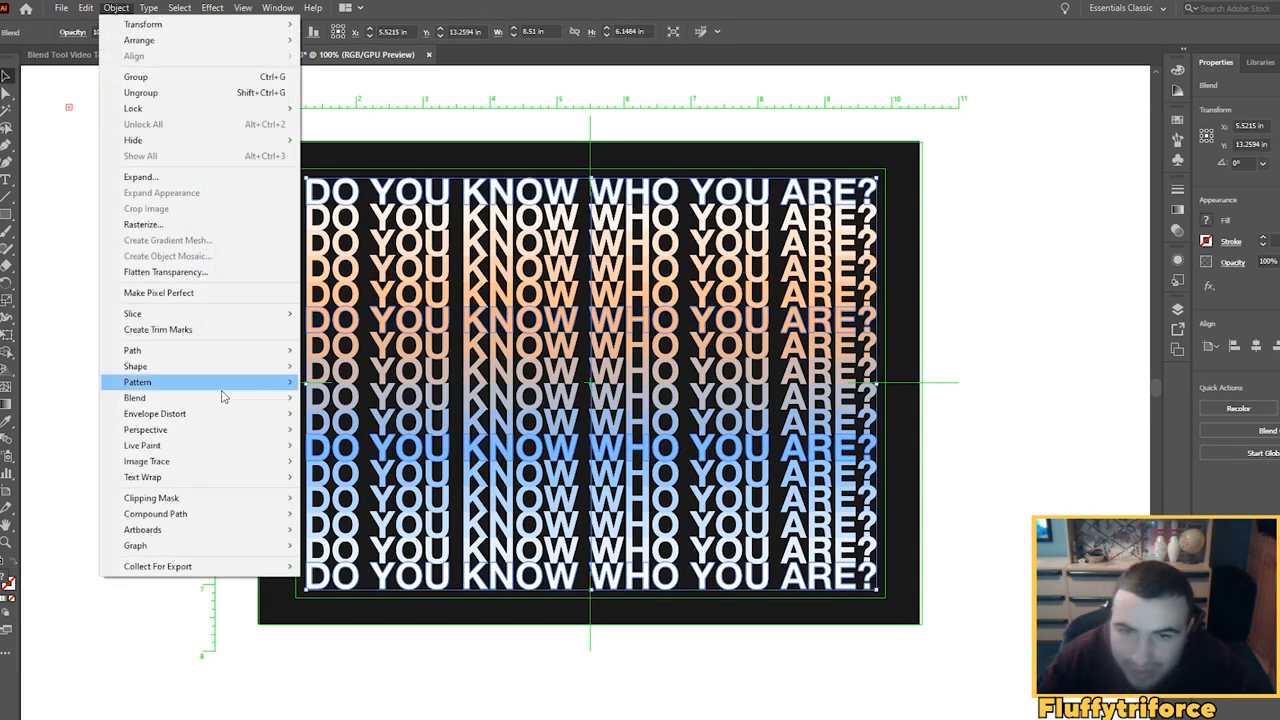
mouse_move(190, 400)
click(330, 440)
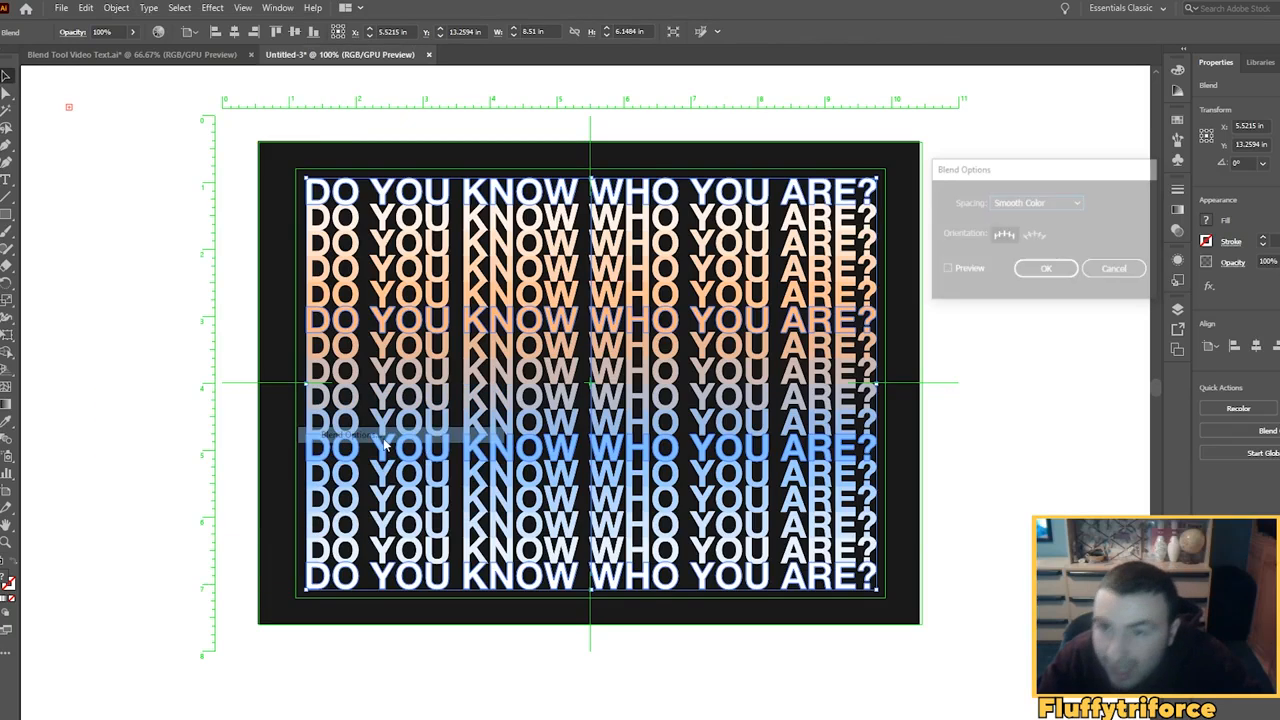
click(1040, 203)
click(1040, 224)
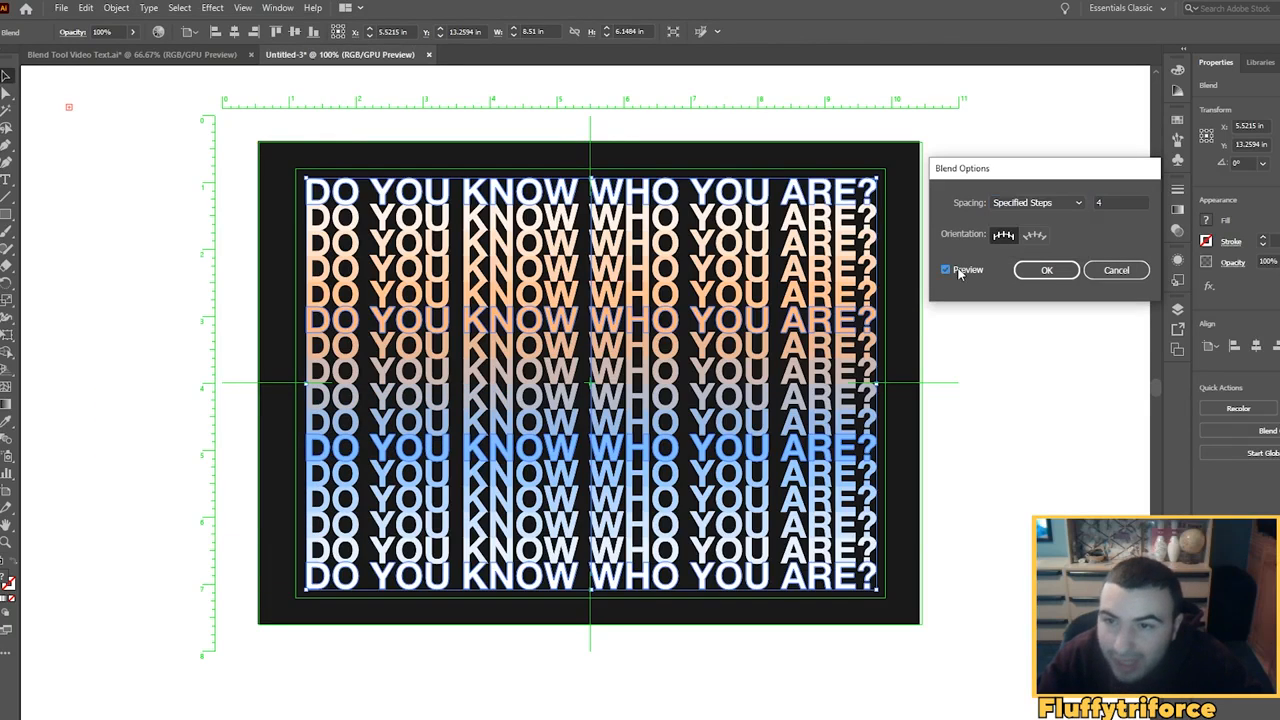
double_click(1100, 203)
text(1)
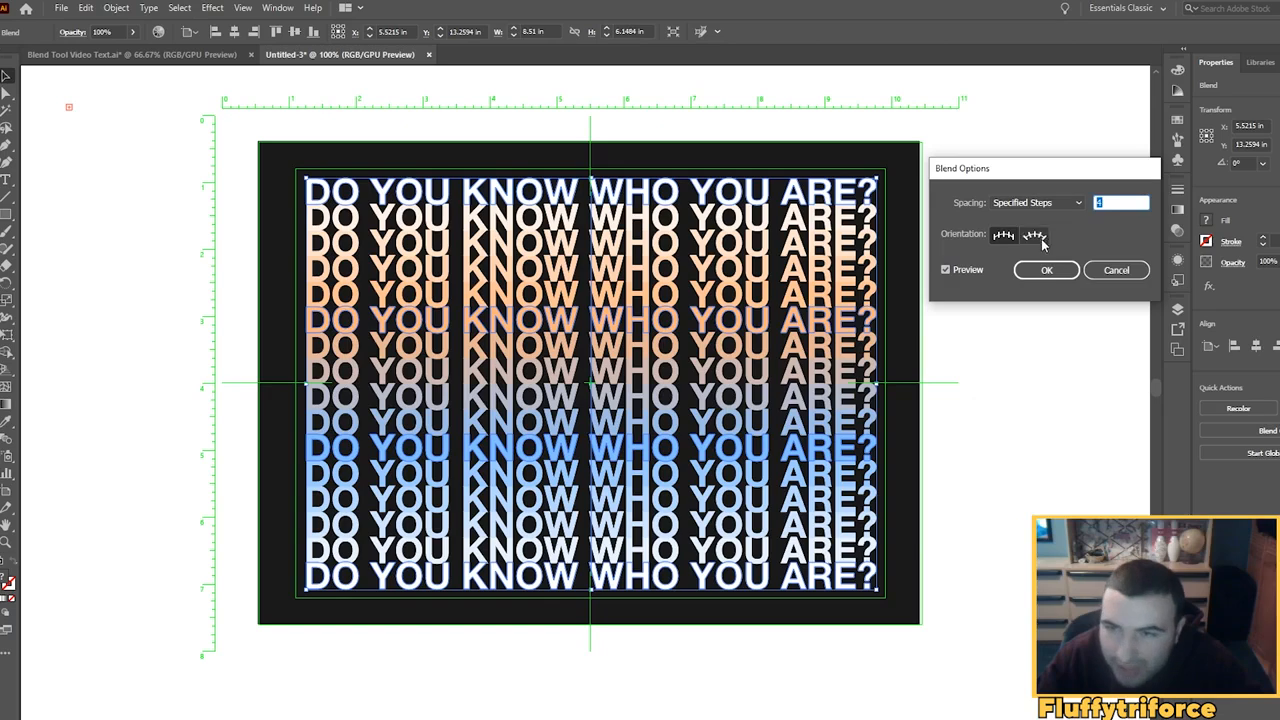
text(00)
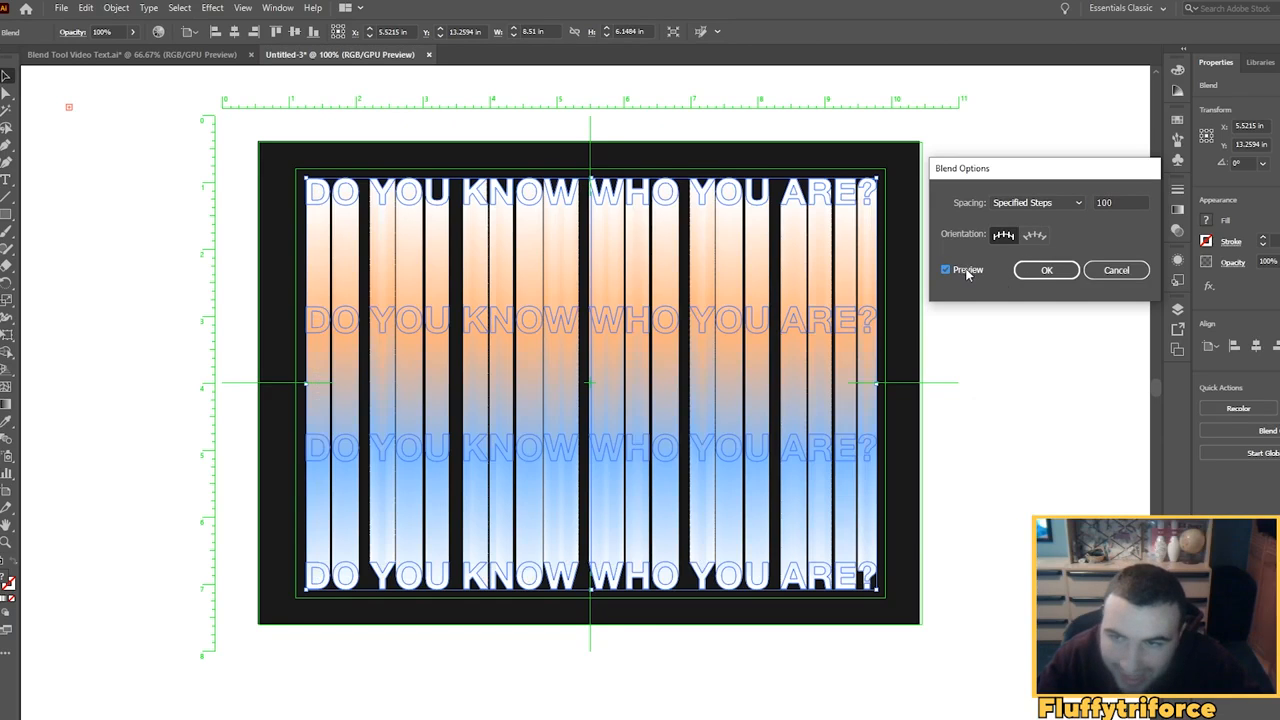
click(1046, 270)
click(1005, 304)
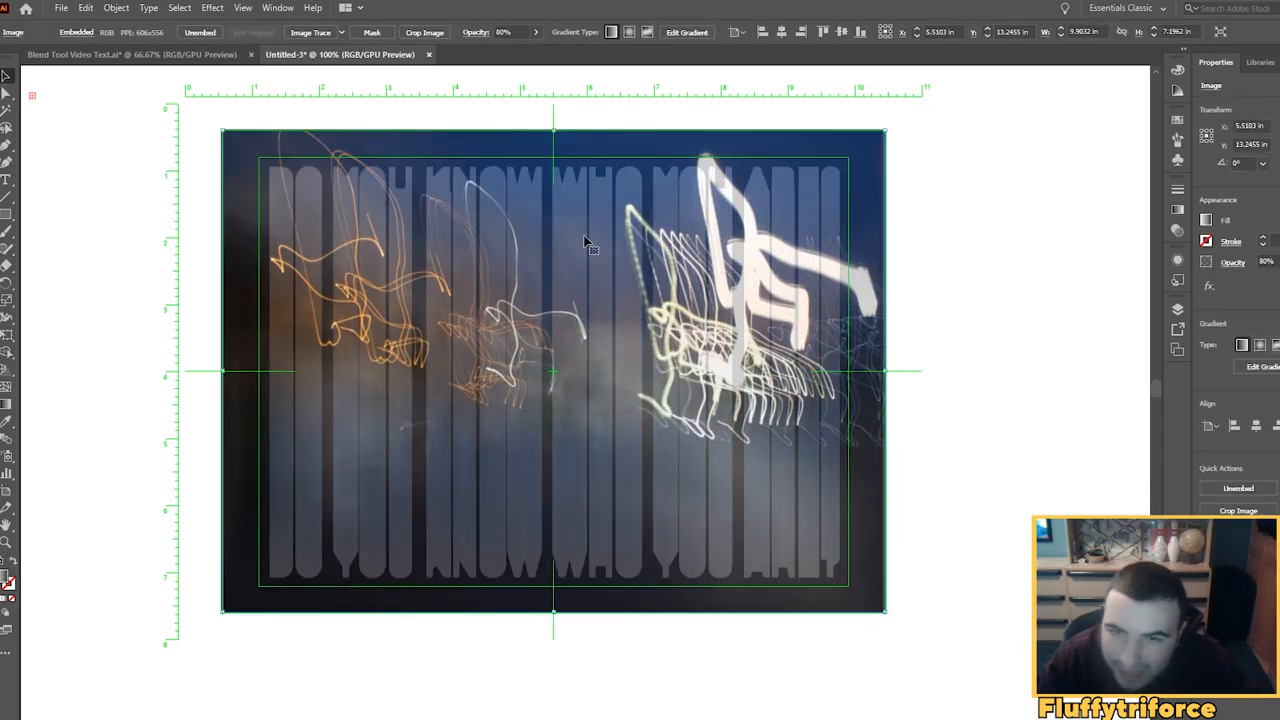
Step: Move the light-trail photo off the text blend to the empty canvas on the right of the artboard
scroll(620, 255, up, 1)
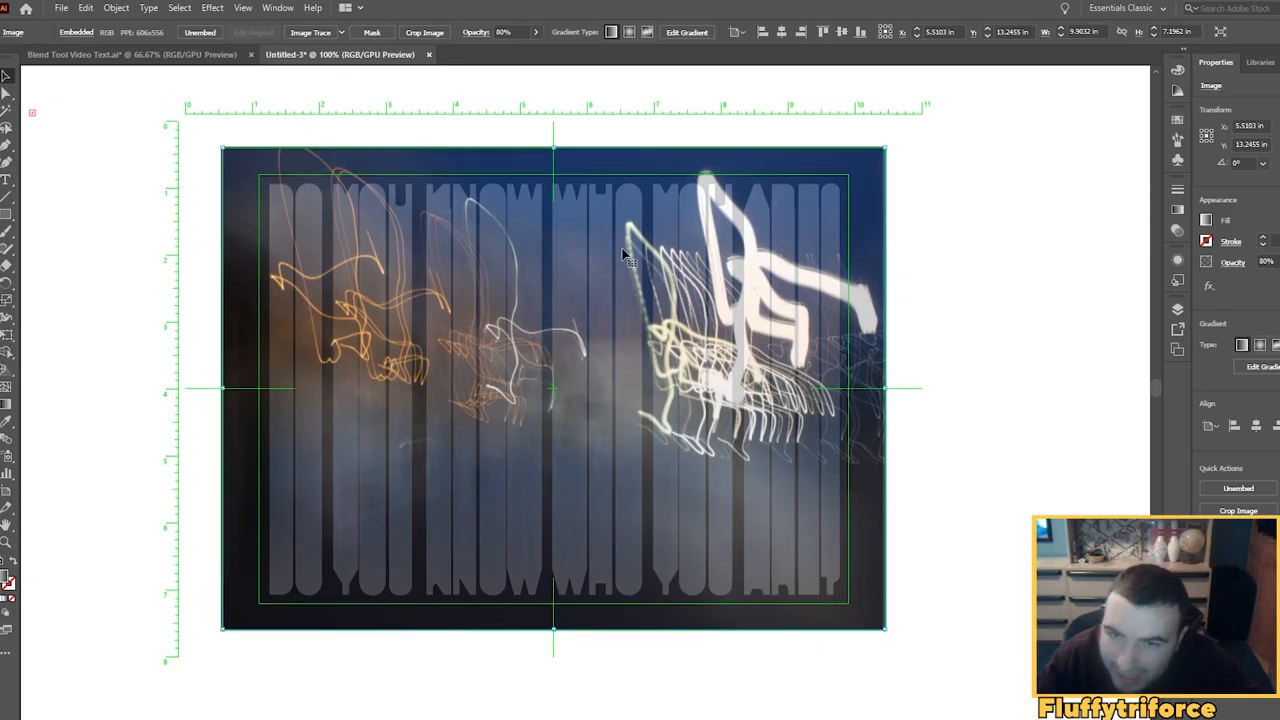
drag(622, 251, 1067, 356)
click(738, 335)
Step: Apply an Envelope Distort mesh with 4 rows and 4 columns to the text blend
click(680, 340)
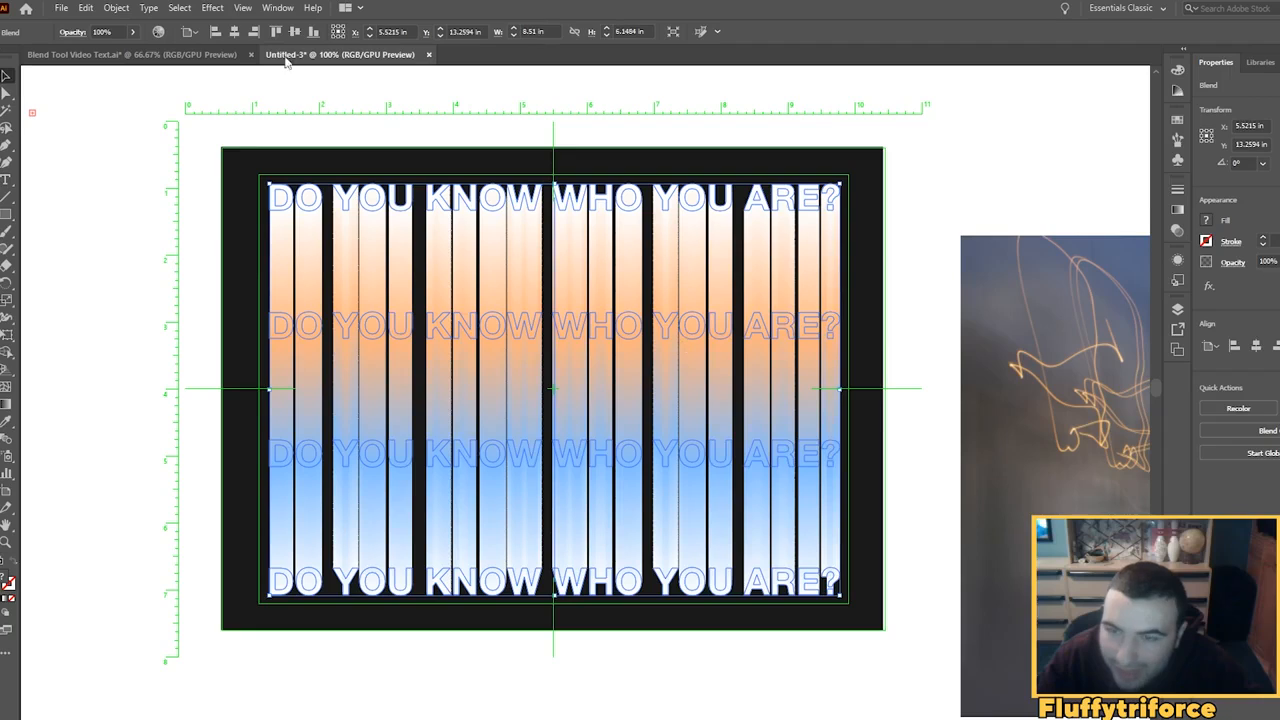
click(116, 8)
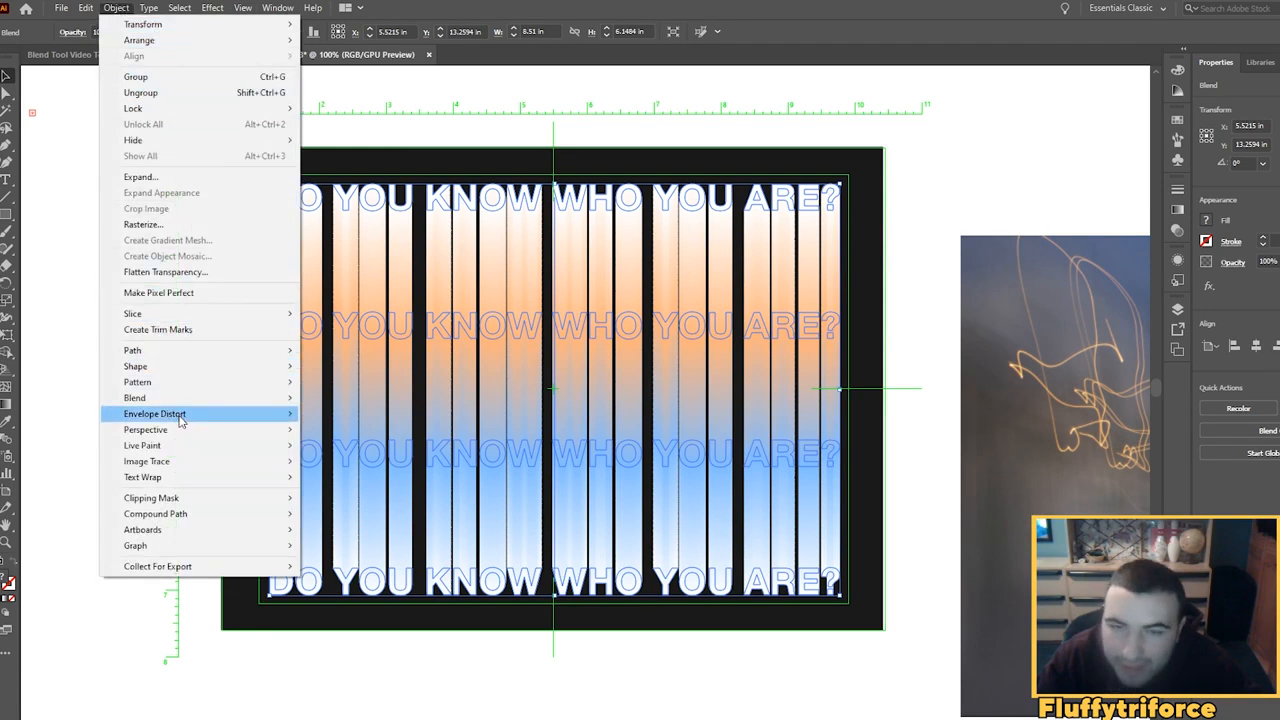
mouse_move(208, 417)
click(355, 430)
click(668, 415)
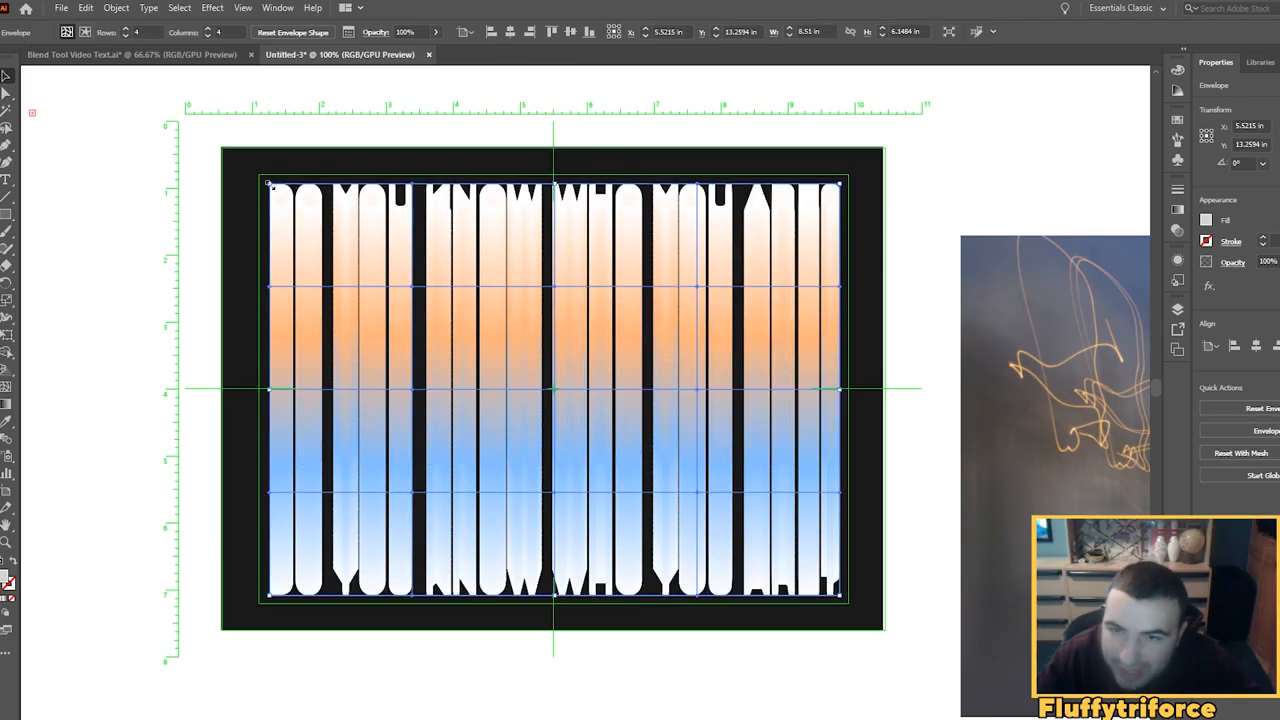
Step: Pull the envelope's upper corner and upper-middle mesh points and the upper point on its right edge slightly outwards
key(a)
drag(265, 190, 252, 181)
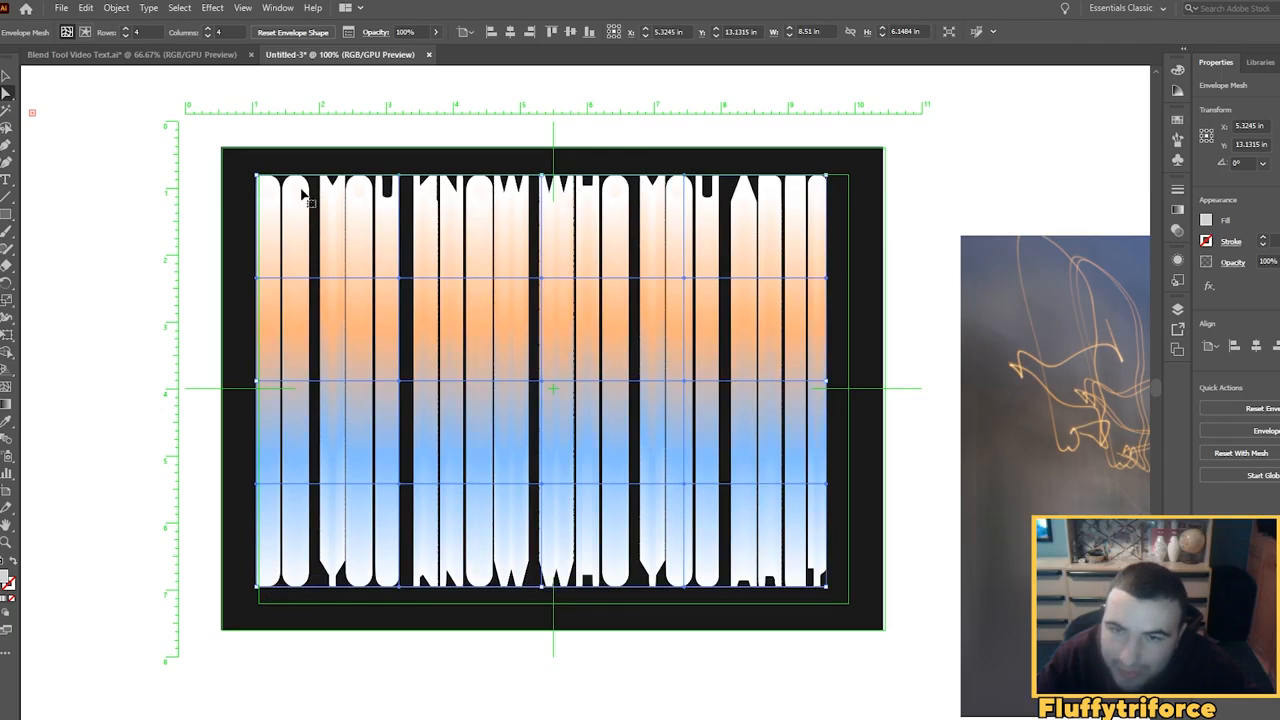
key(ctrl+z)
drag(273, 190, 265, 183)
drag(553, 186, 557, 182)
drag(839, 184, 846, 180)
drag(840, 287, 847, 287)
Step: Pull the midpoint of the envelope's left edge and its lower-edge mesh points outwards to bend the letters
drag(269, 390, 252, 395)
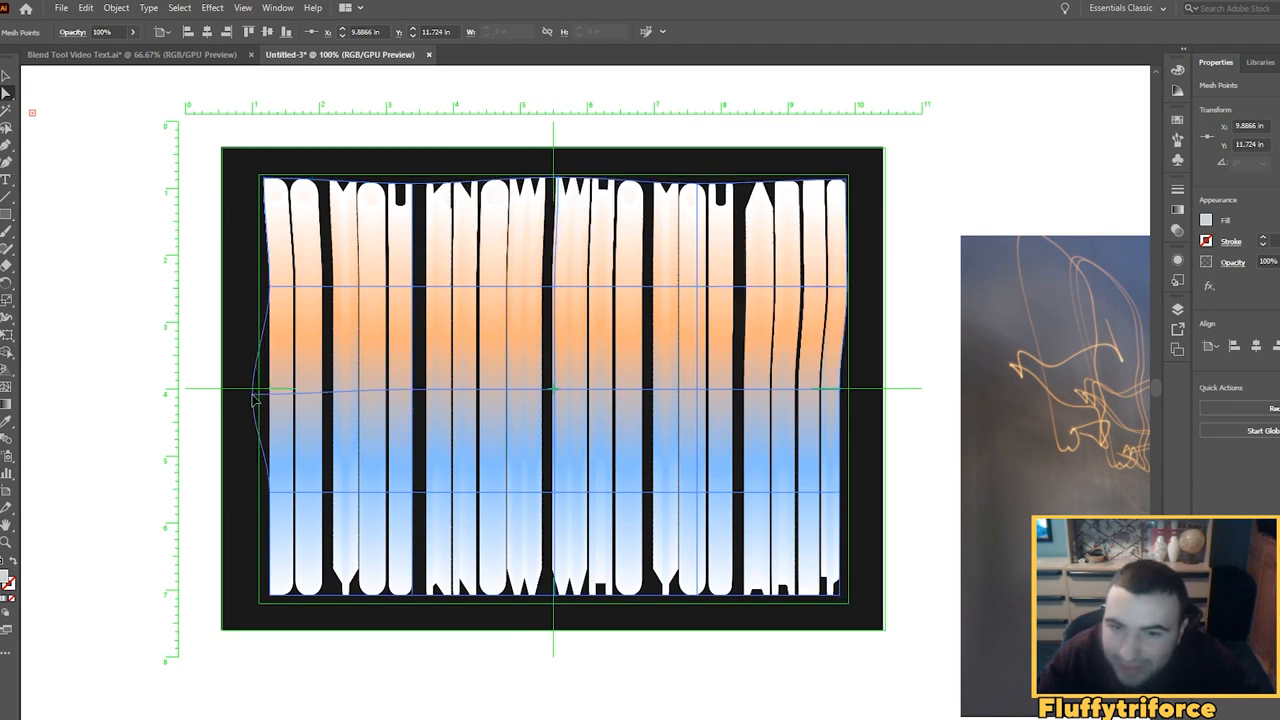
drag(261, 600, 252, 617)
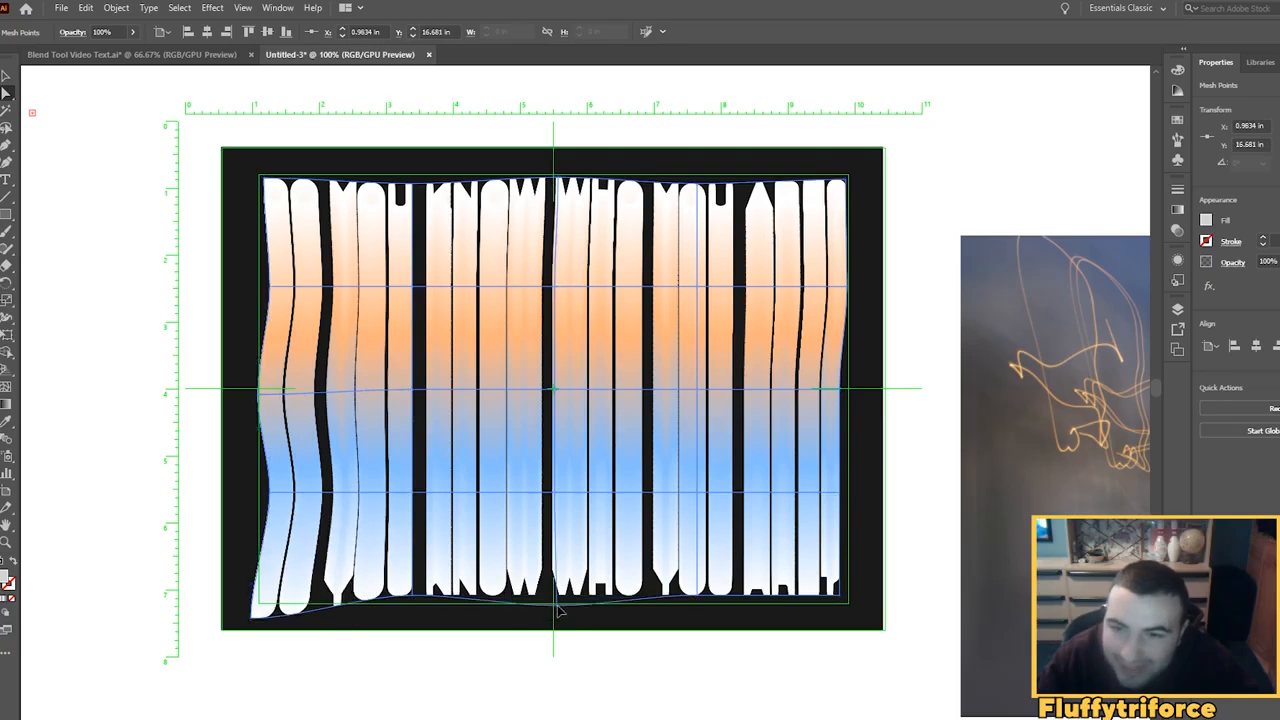
drag(846, 598, 849, 602)
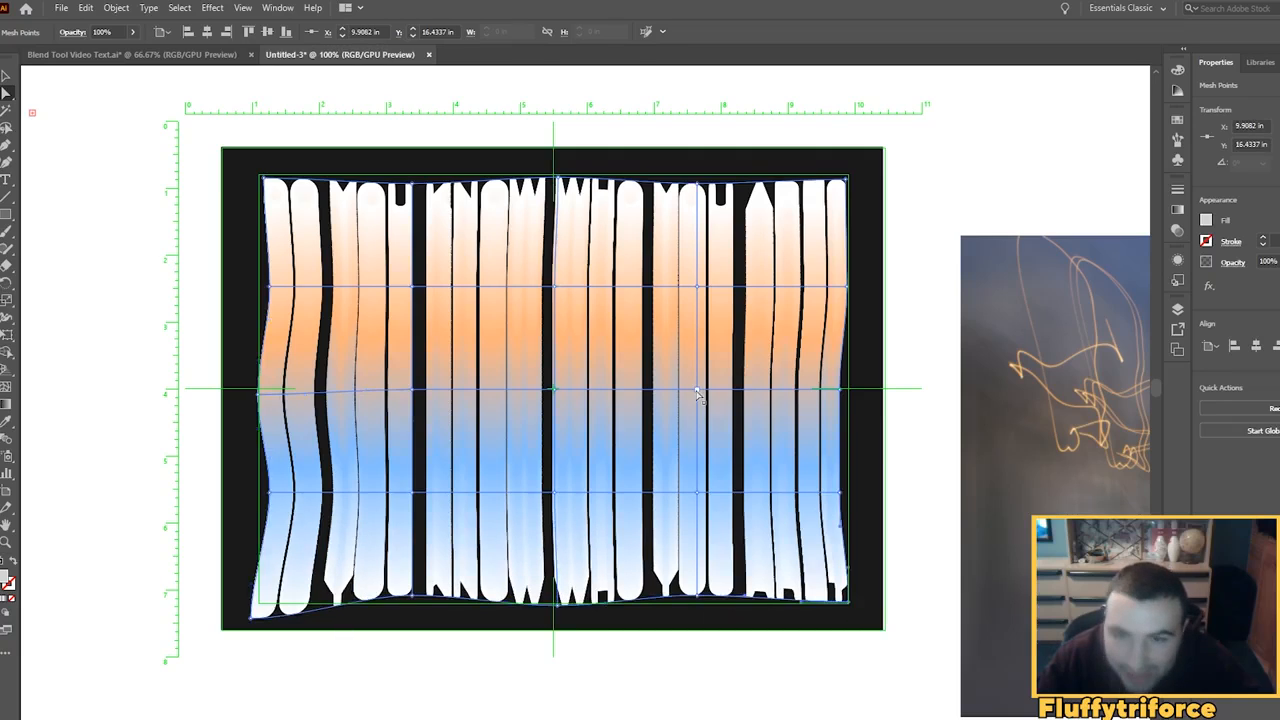
Step: Shift three inner mesh points of the envelope slightly to make the vertical strips wavy
drag(697, 390, 702, 392)
drag(412, 287, 406, 288)
drag(554, 287, 558, 291)
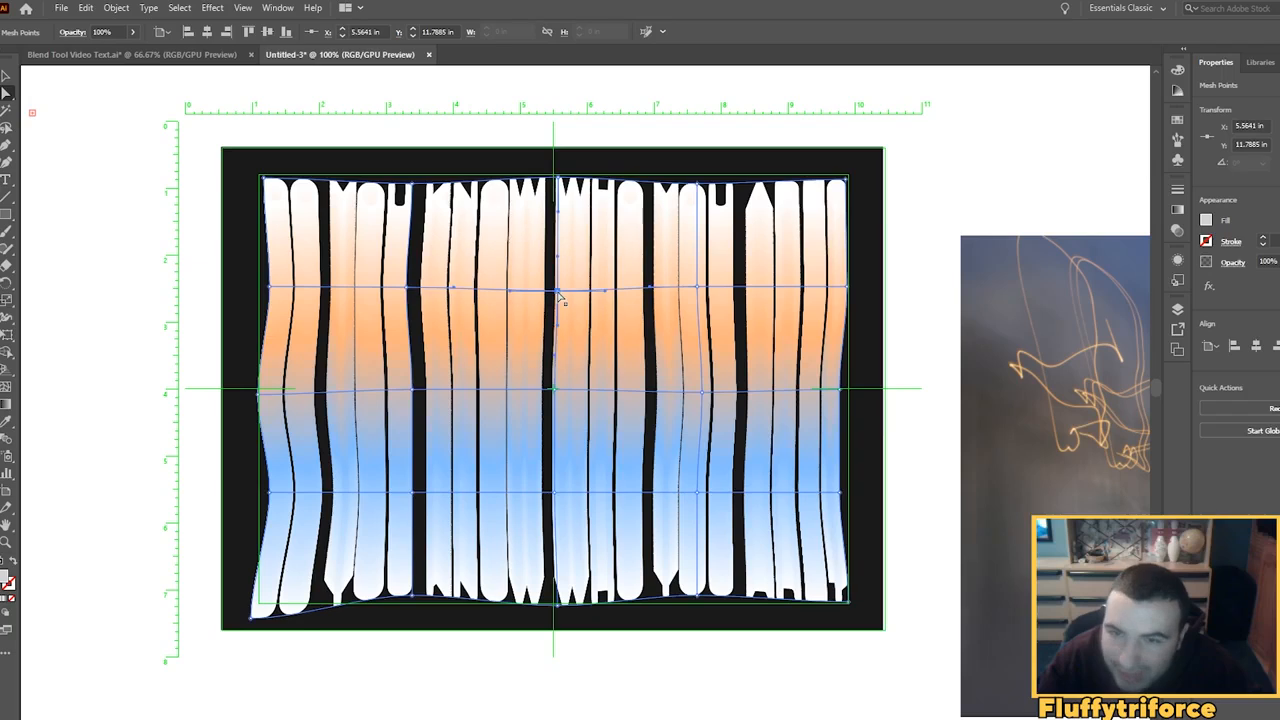
Step: Deselect the envelope mesh and move the light-trail photo back over the distorted text
key(ctrl+shift+a)
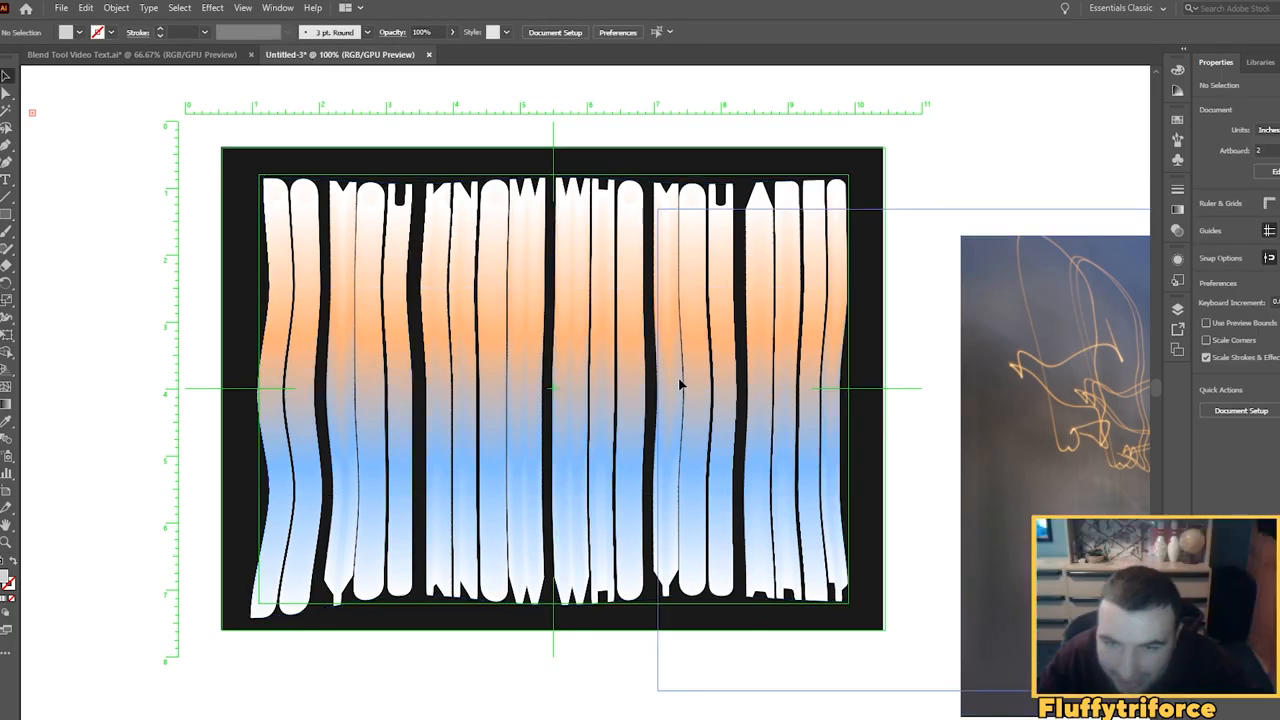
drag(276, 327, 276, 318)
click(1002, 413)
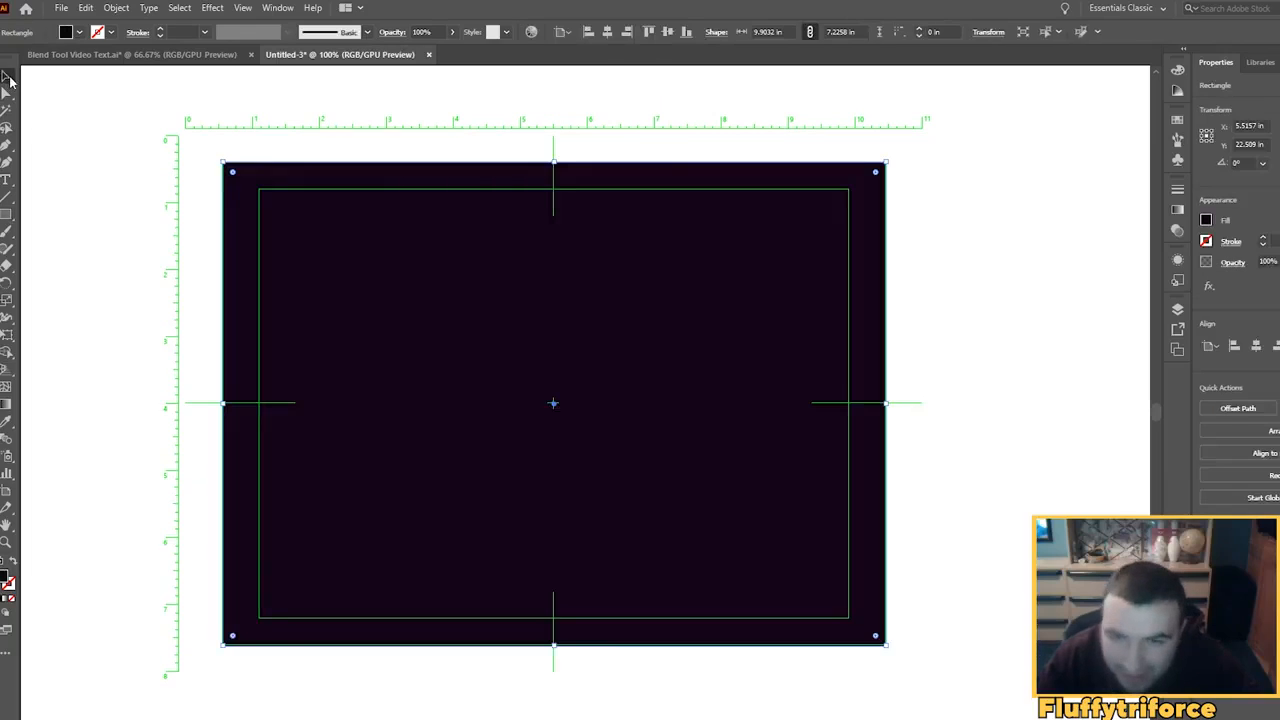
Step: Place an outlined black question mark on the empty dark artboard and enlarge it to about 2.21 by 3.28 in
click(54, 183)
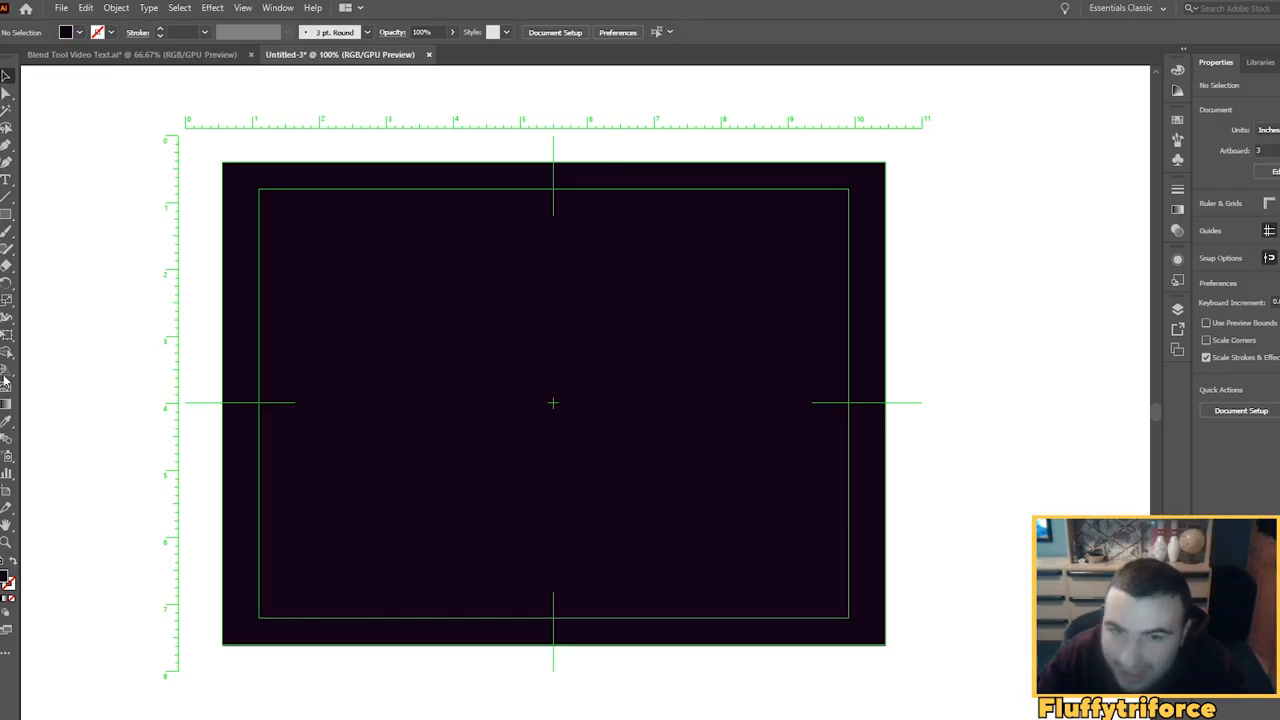
drag(40, 415, 146, 505)
drag(107, 449, 190, 573)
drag(151, 499, 327, 398)
drag(366, 469, 423, 555)
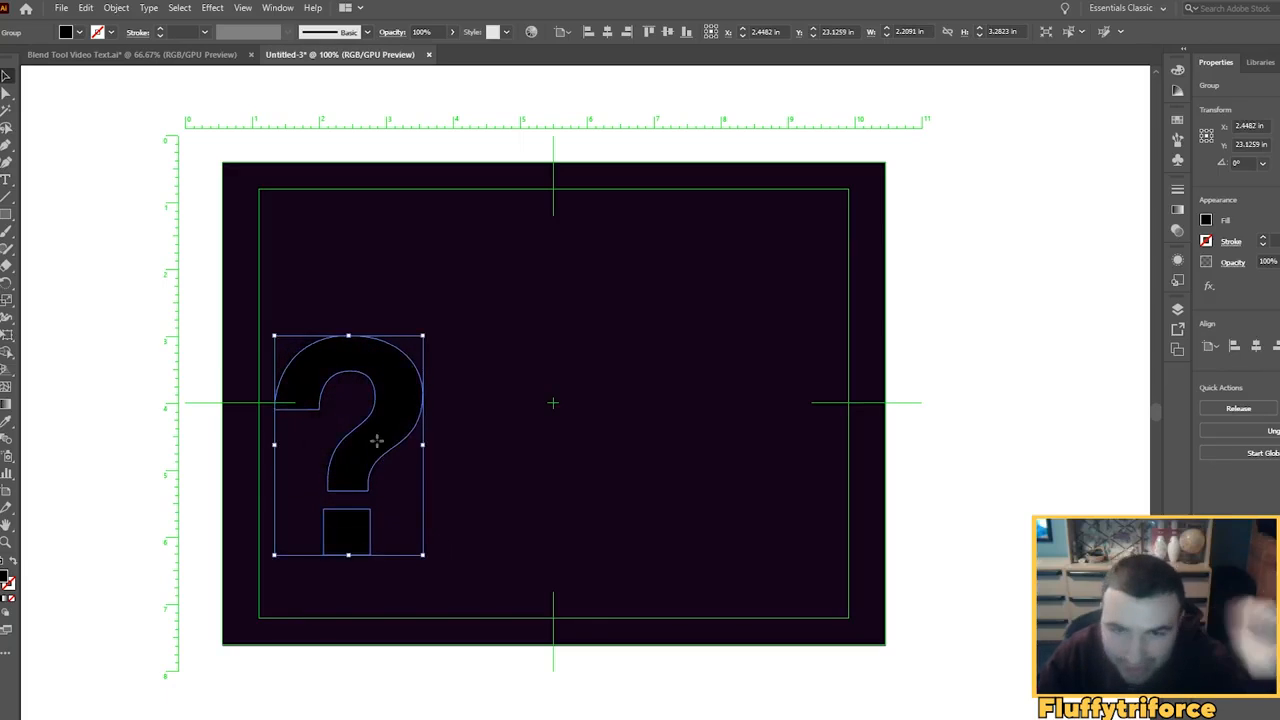
Step: Duplicate the question mark twice to form a horizontal row of three across the artboard
drag(376, 447, 595, 372)
click(134, 411)
drag(595, 372, 829, 386)
Step: Space the three question marks 1 in apart horizontally and nudge the row to the middle of the artboard
click(597, 386)
shift+click(388, 380)
shift+click(824, 368)
click(1277, 426)
click(1277, 366)
click(1230, 490)
click(1230, 490)
click(1250, 494)
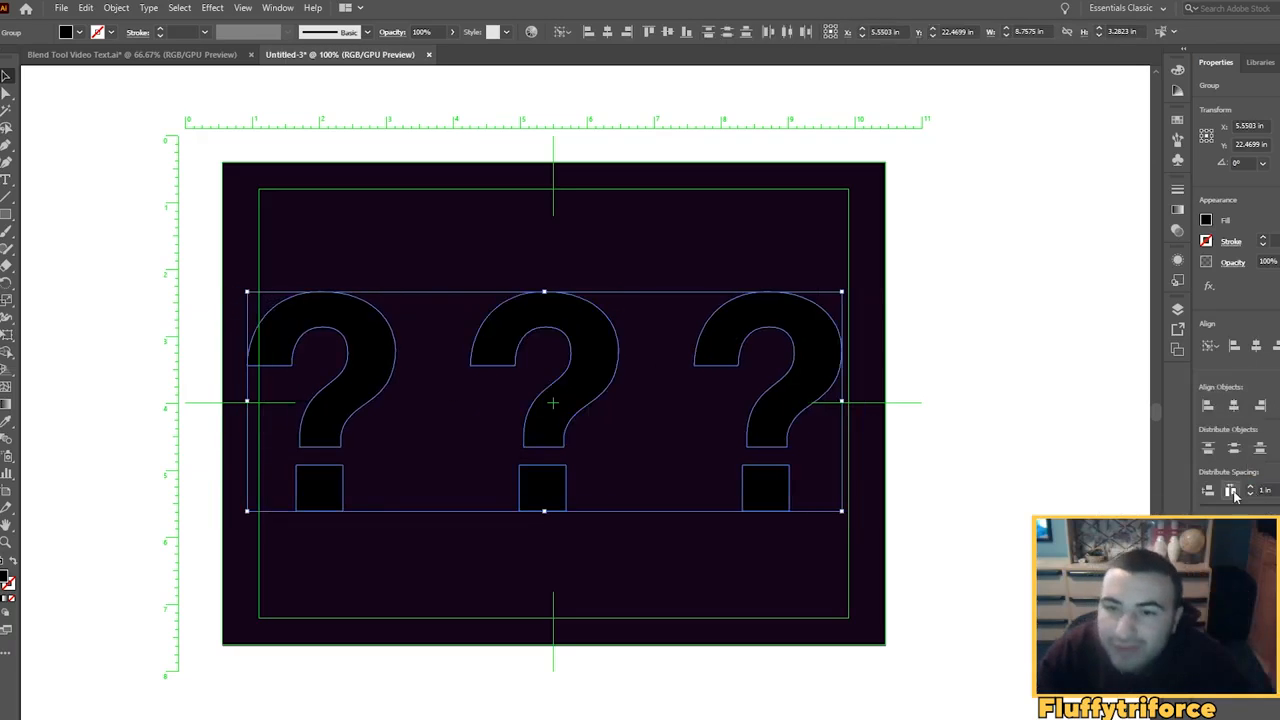
click(1230, 490)
drag(812, 376, 823, 371)
click(988, 367)
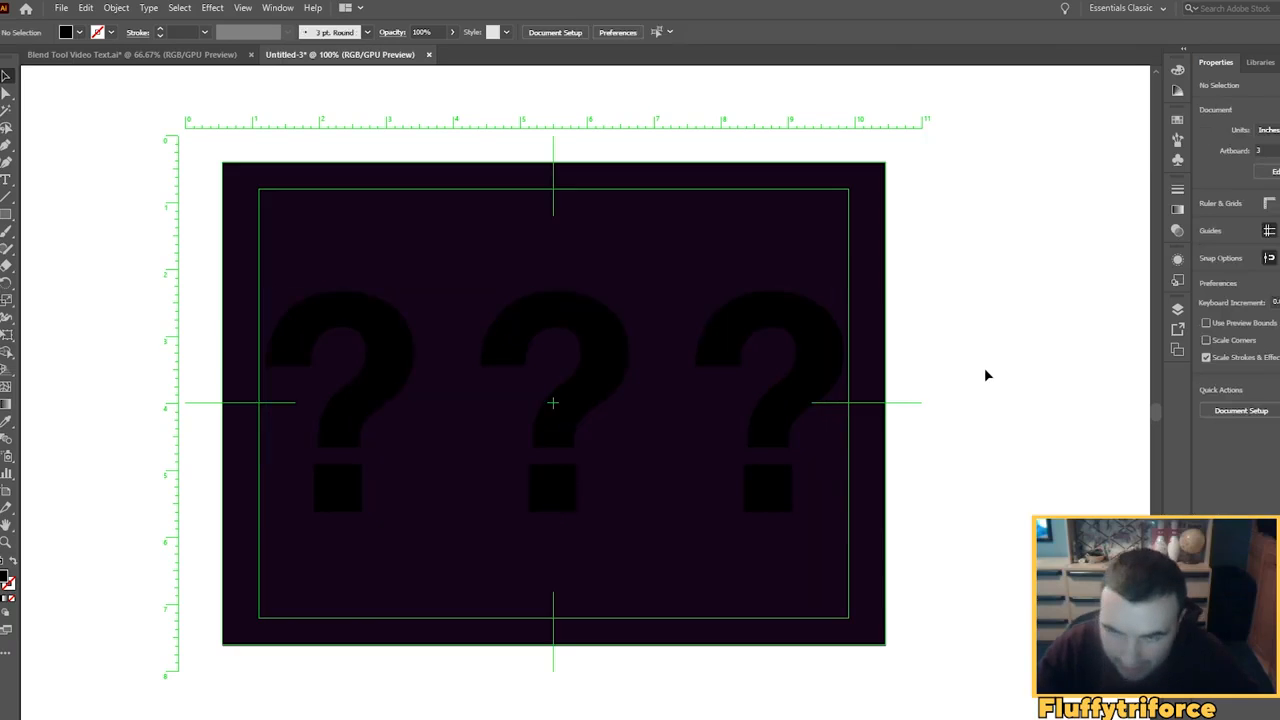
Step: Bring the middle question mark and after it the rightmost one to the front of the stacking order
right_click(803, 382)
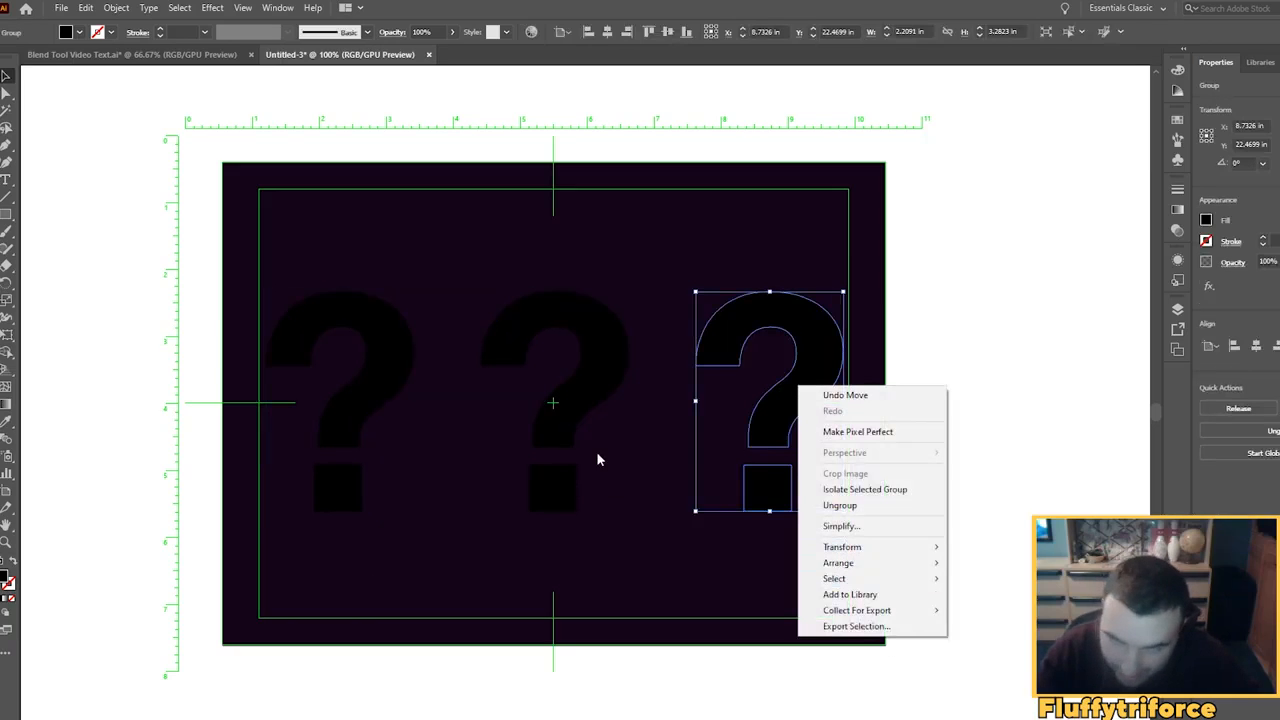
click(594, 408)
right_click(594, 408)
mouse_move(664, 582)
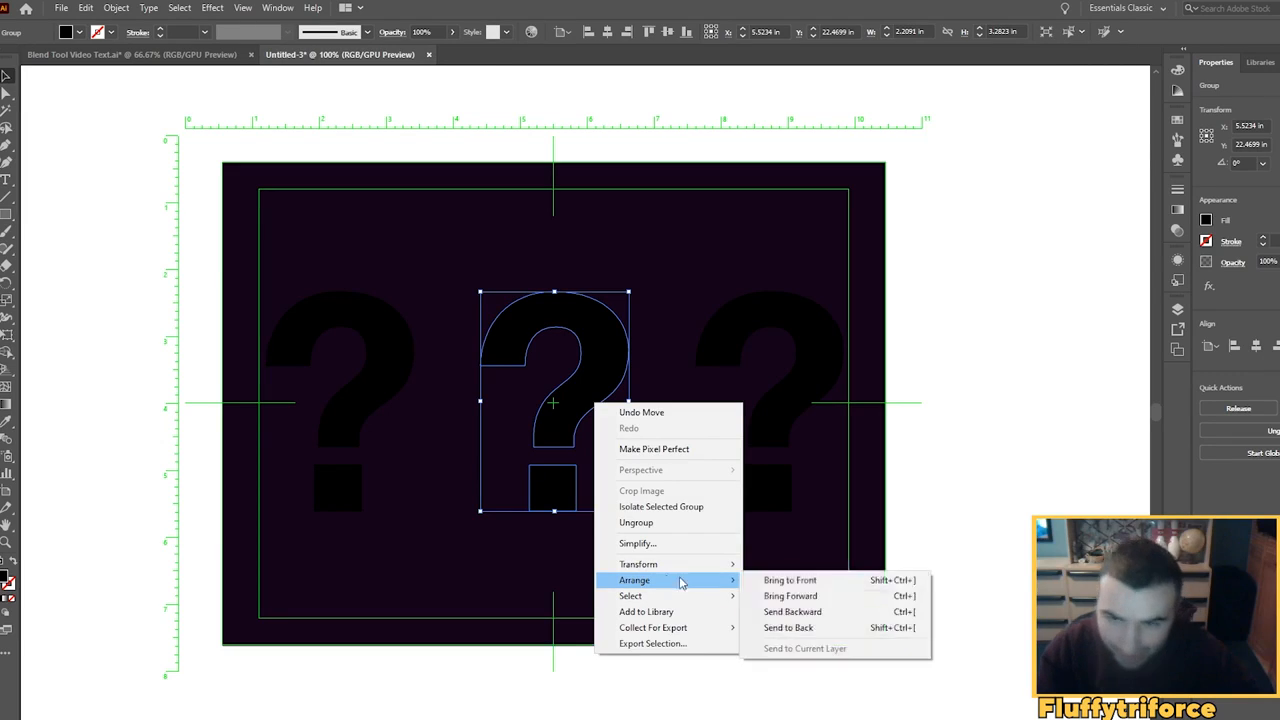
click(785, 585)
click(900, 493)
right_click(800, 414)
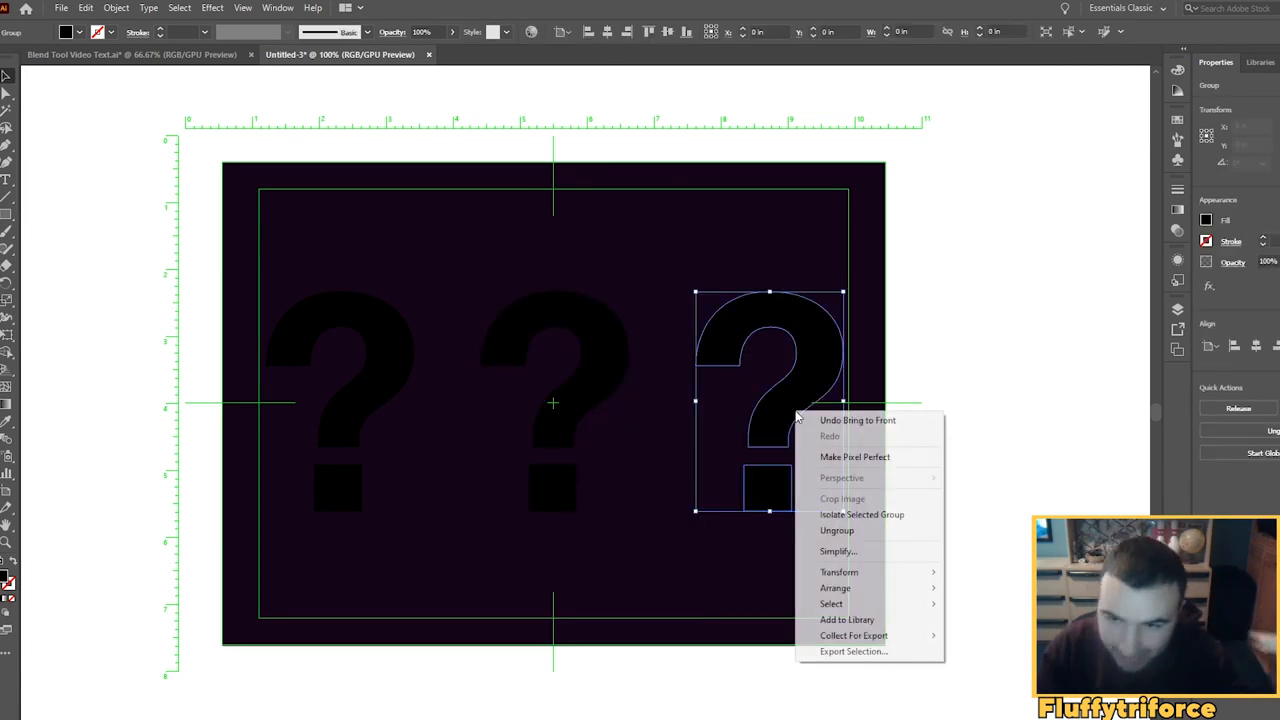
mouse_move(850, 589)
click(960, 593)
click(1016, 519)
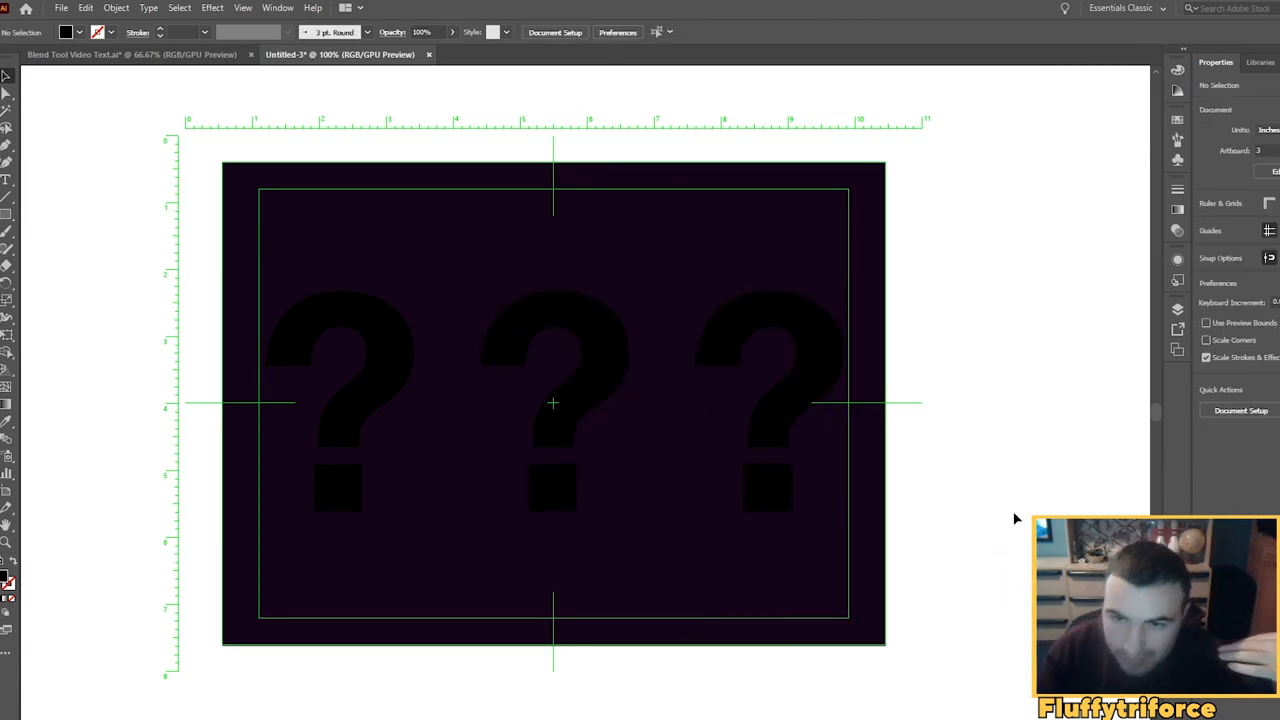
Step: Fill the leftmost question mark with the artboard's dark background colour
click(364, 399)
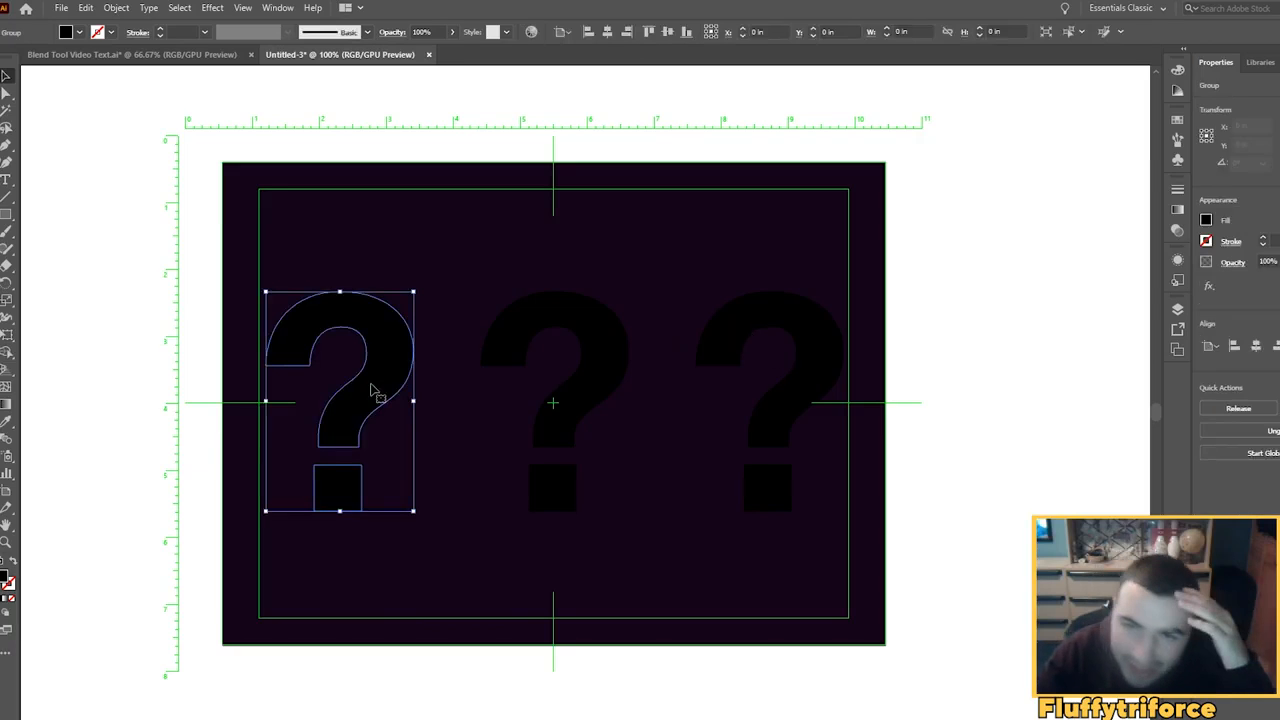
key(w)
key(v)
Step: Fill the middle question mark with a dark purple
click(508, 343)
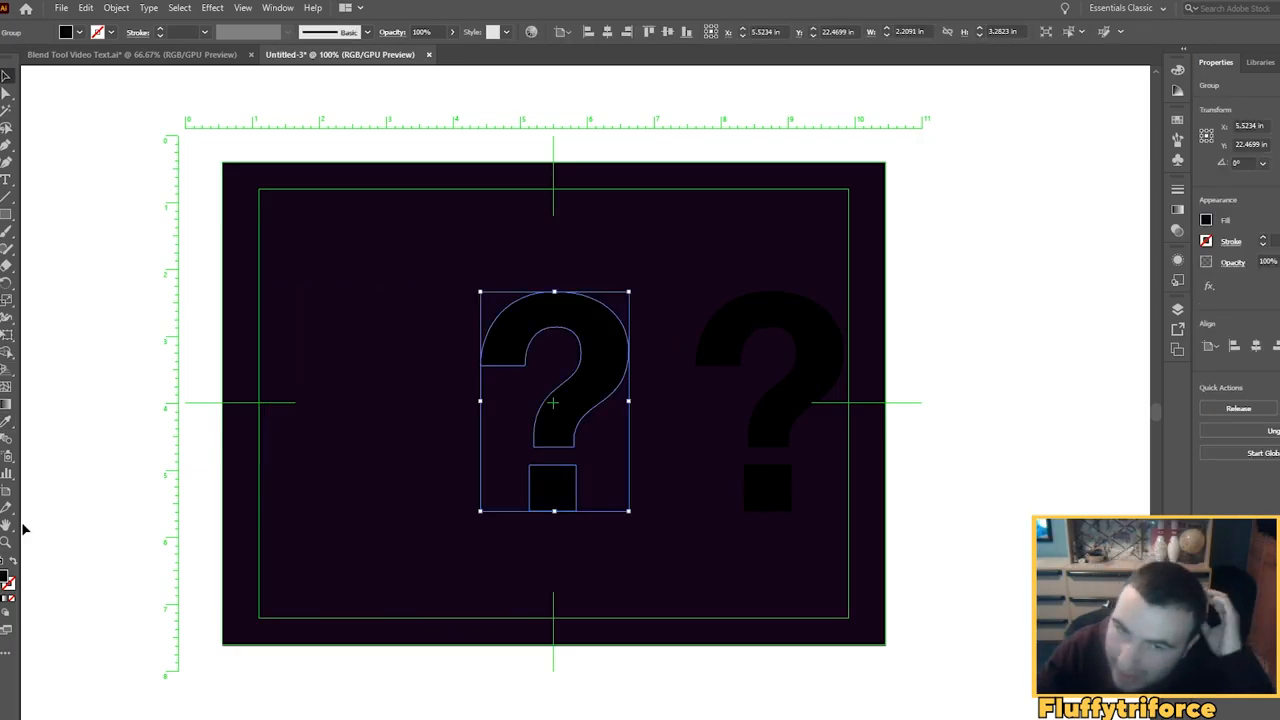
double_click(5, 577)
click(699, 316)
drag(652, 402, 621, 399)
click(834, 282)
click(930, 300)
Step: Fill the rightmost question mark with a bright crimson red and deselect it
click(758, 323)
double_click(5, 577)
click(699, 300)
click(657, 335)
click(699, 286)
click(834, 282)
click(743, 337)
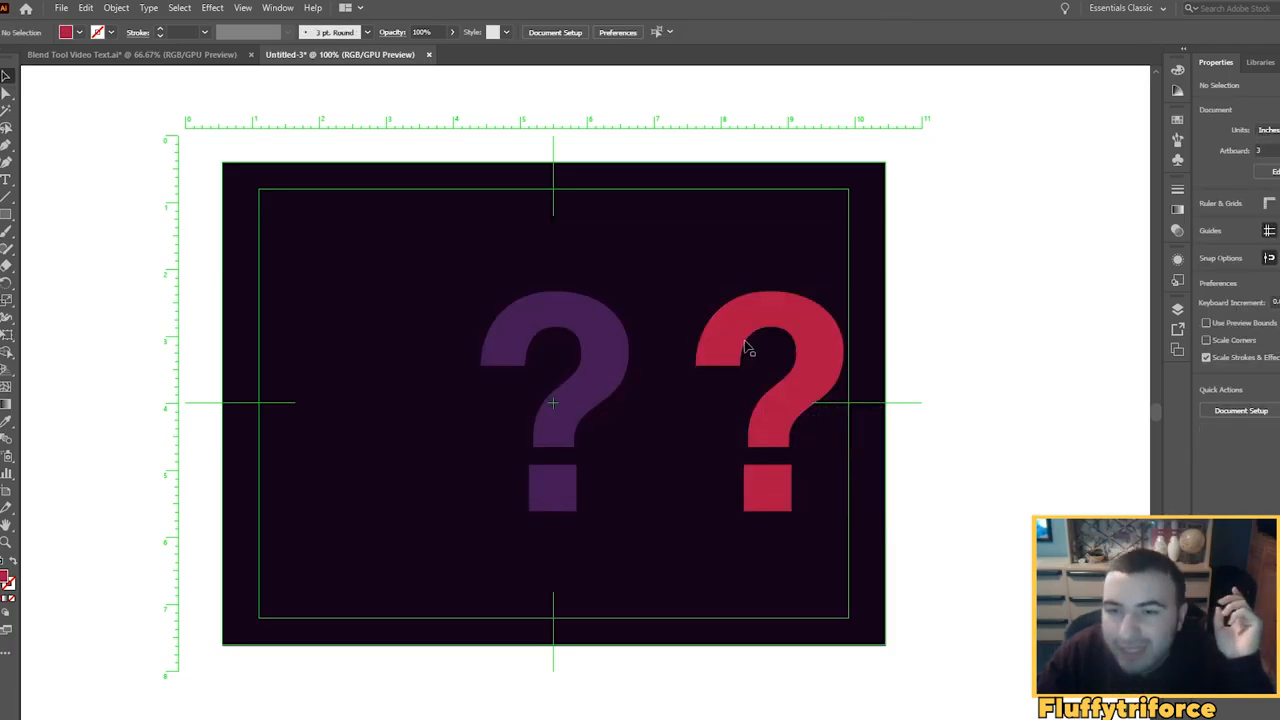
Step: Blend the dark, purple and red question marks in left-to-right order into one smooth colour trail
click(372, 372)
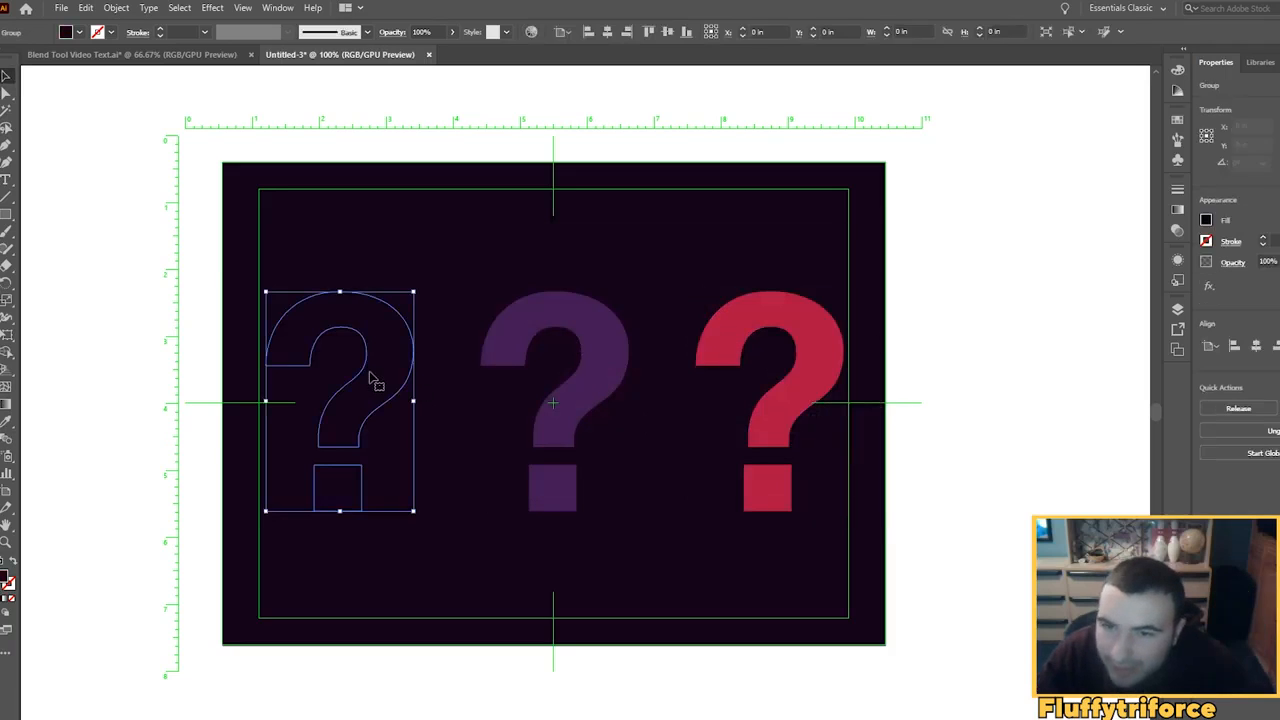
click(524, 320)
click(739, 328)
click(959, 357)
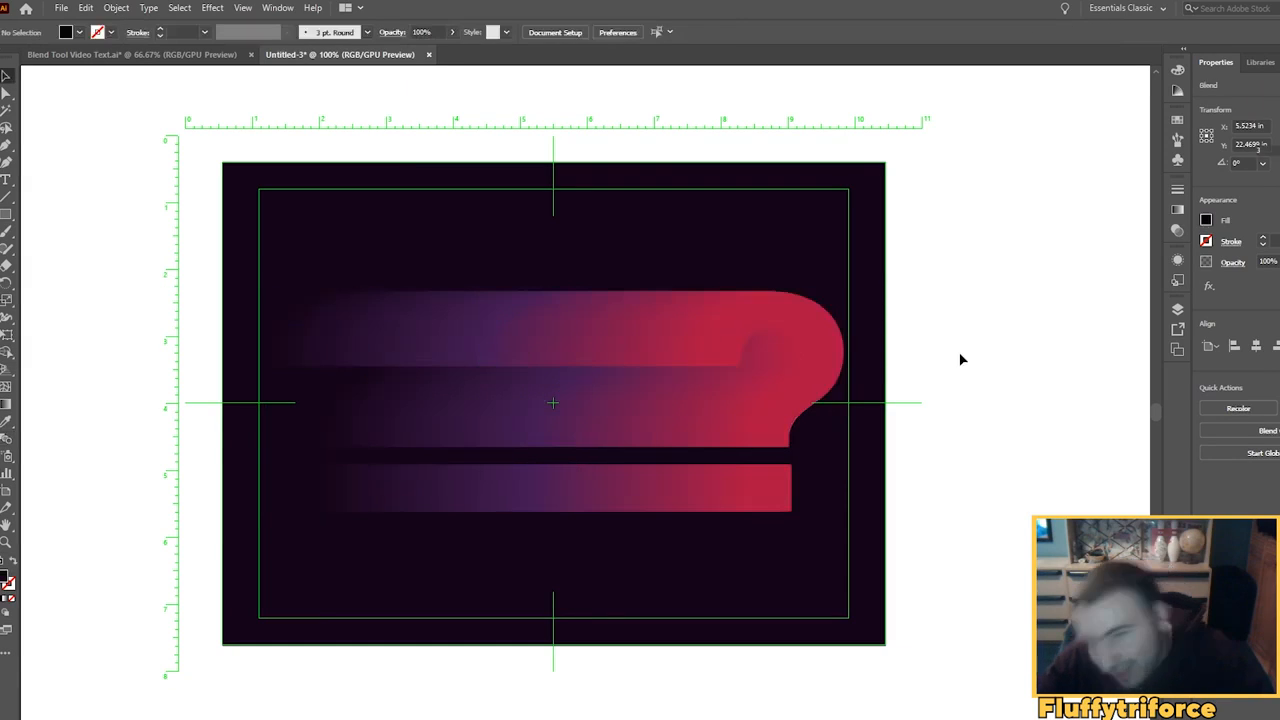